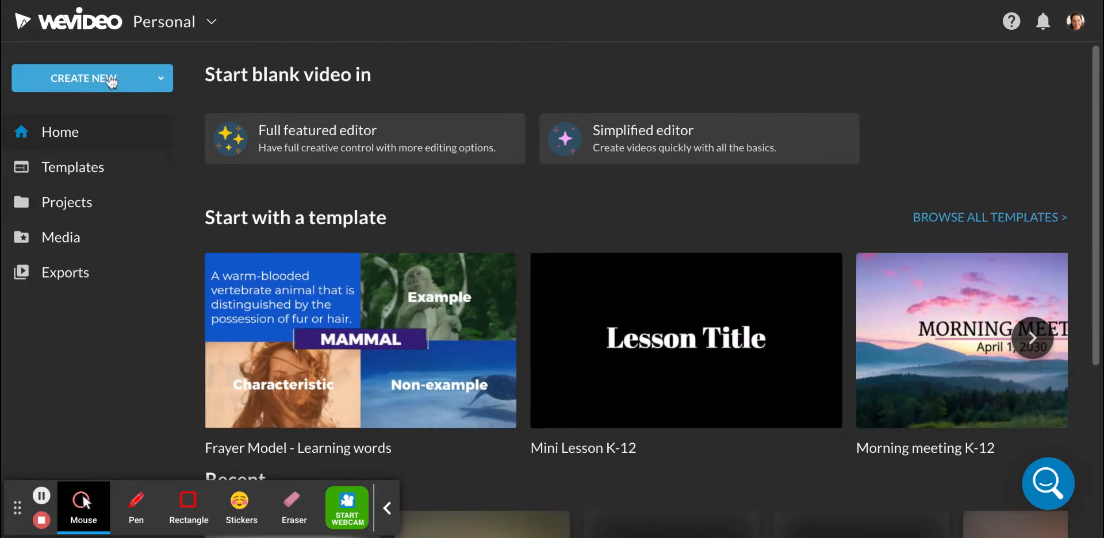
left_click(162, 82)
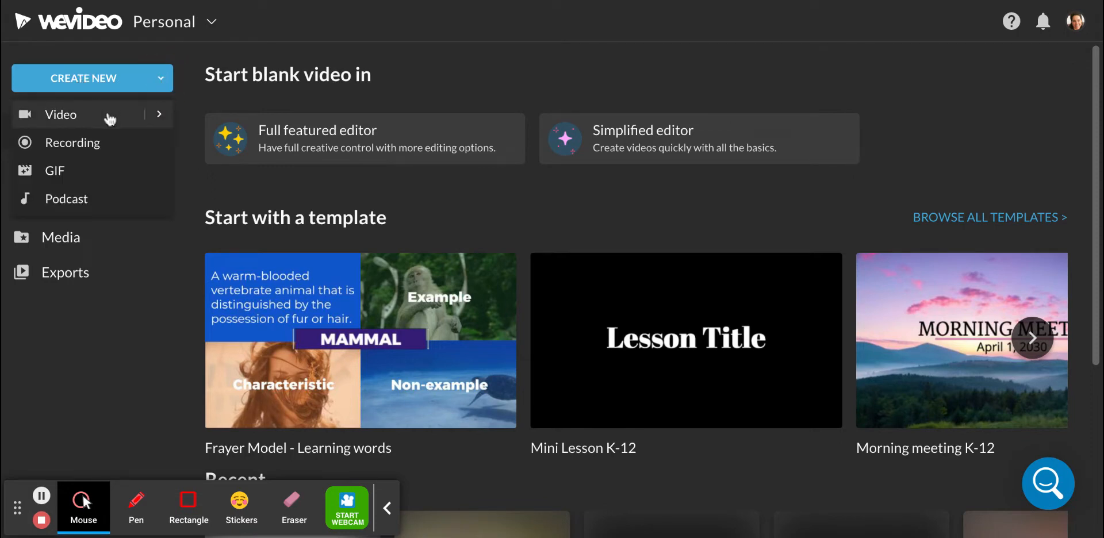
mouse_move(156, 114)
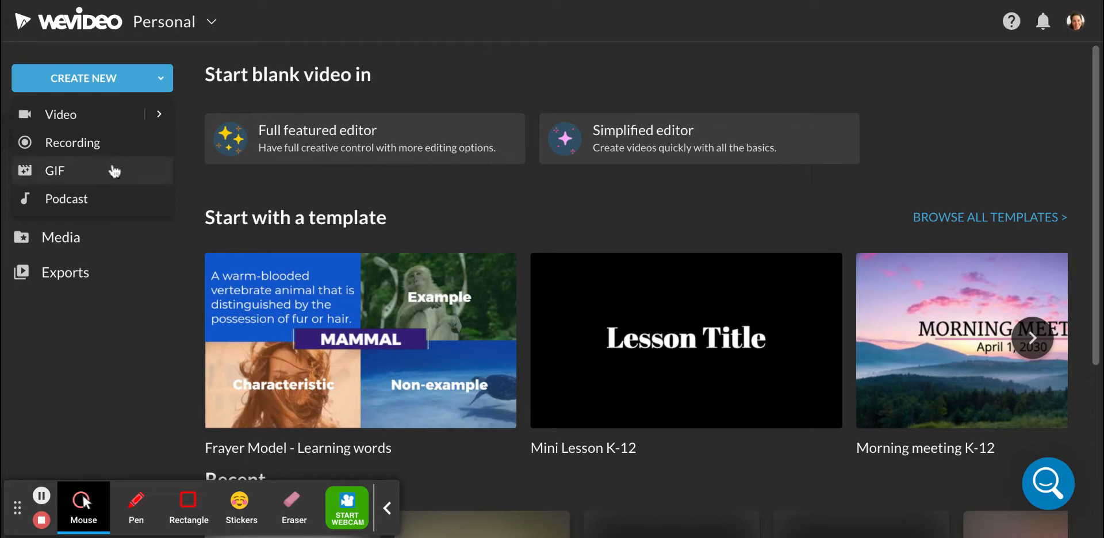
left_click(98, 82)
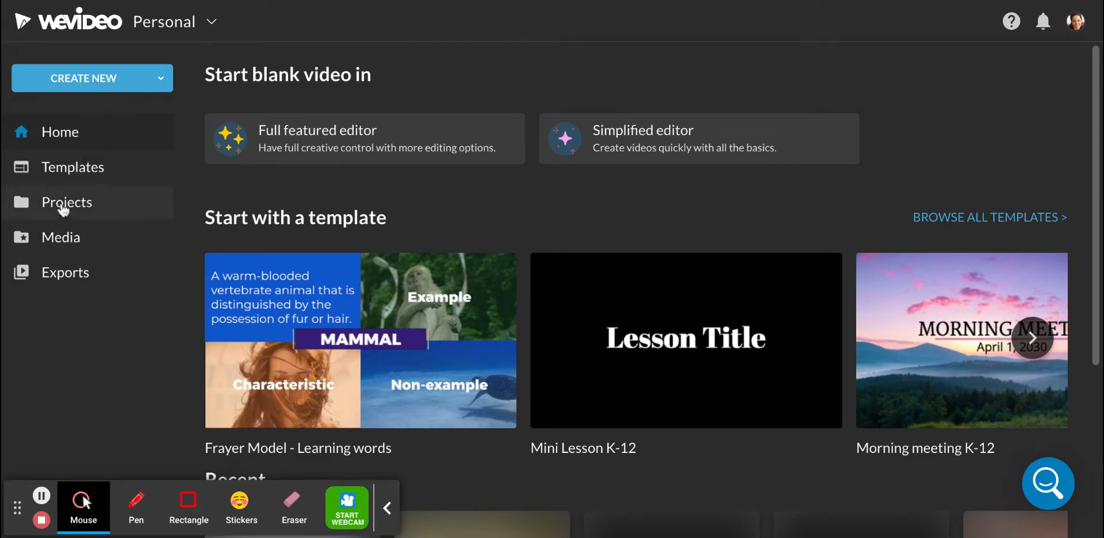
Step: Create a new video in the full-featured editor from the Projects page, save it in My Project and start editing
left_click(62, 211)
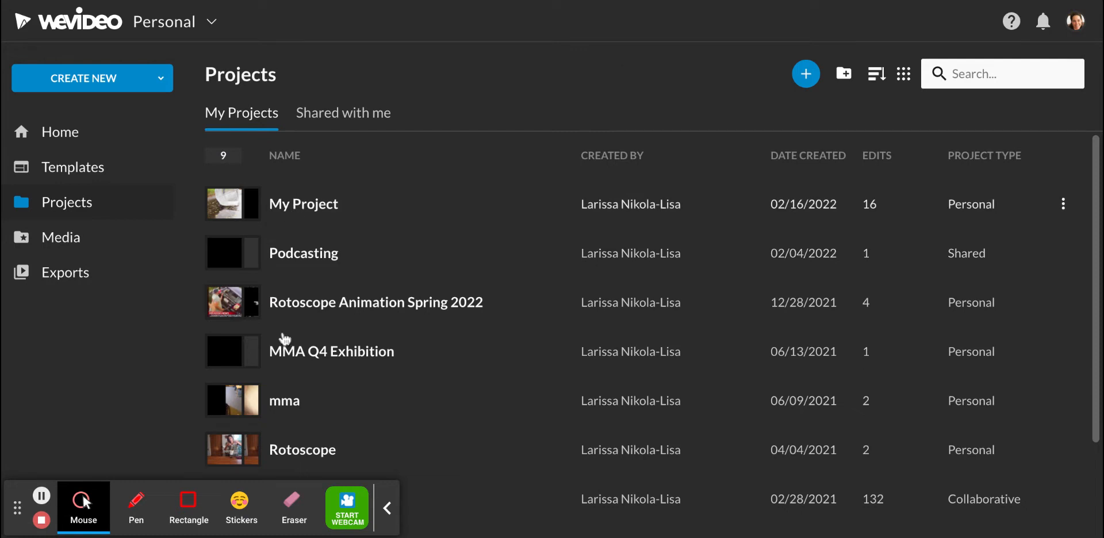
left_click(164, 82)
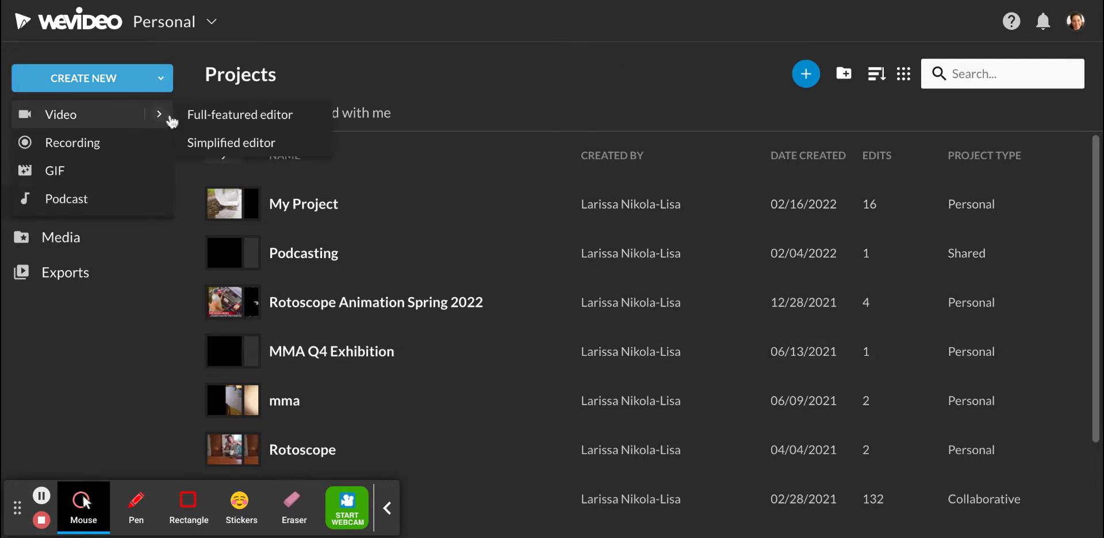
left_click(213, 115)
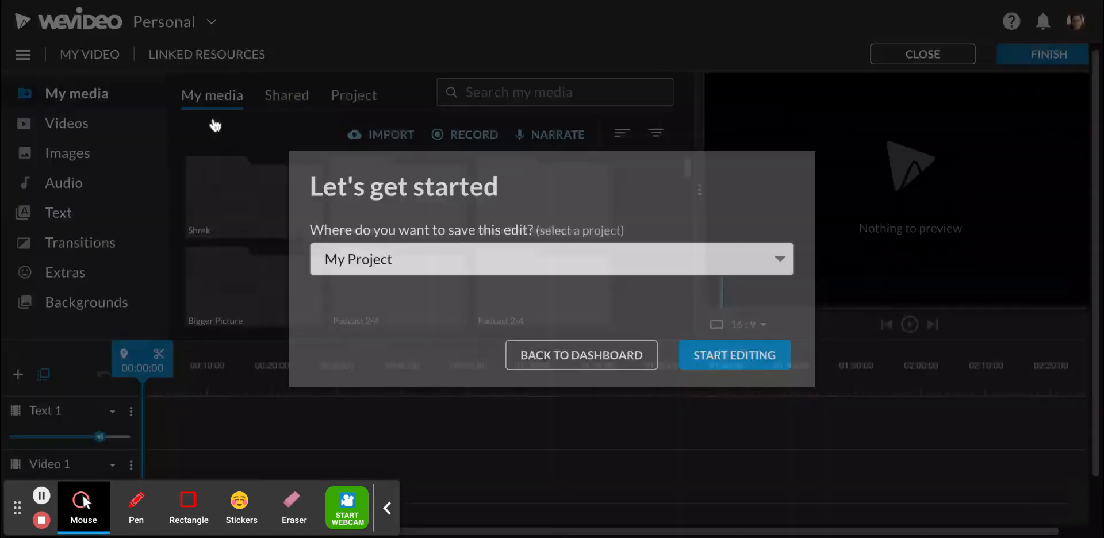
left_click(496, 262)
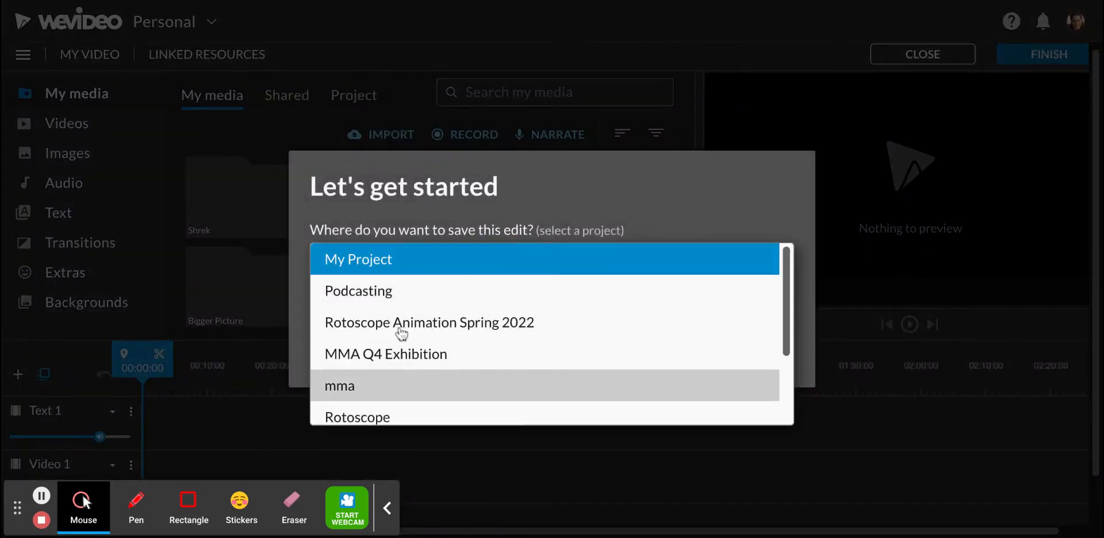
left_click(391, 258)
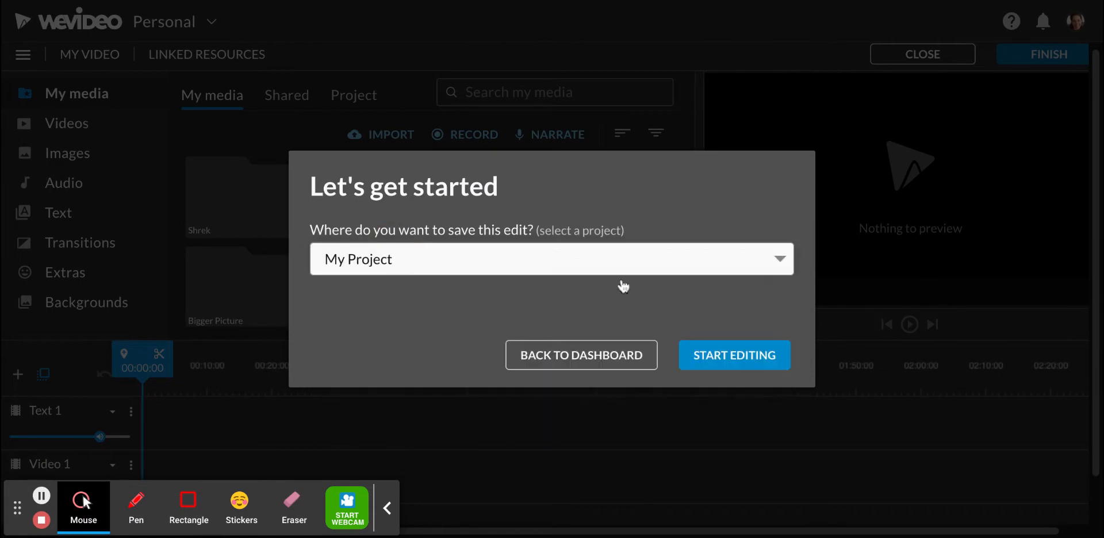
left_click(737, 359)
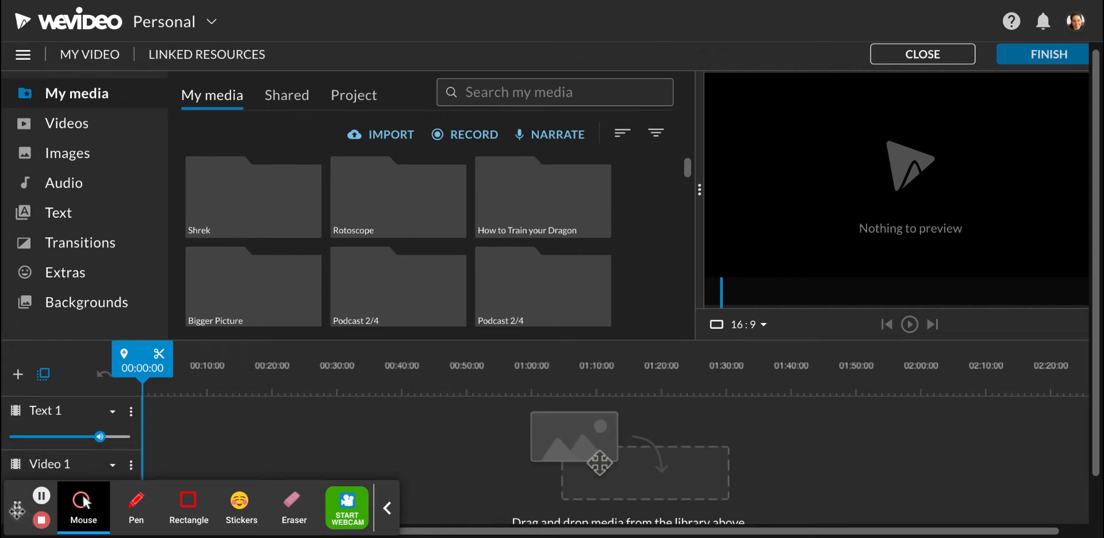
left_click(12, 506)
left_click_drag(488, 506, 720, 511)
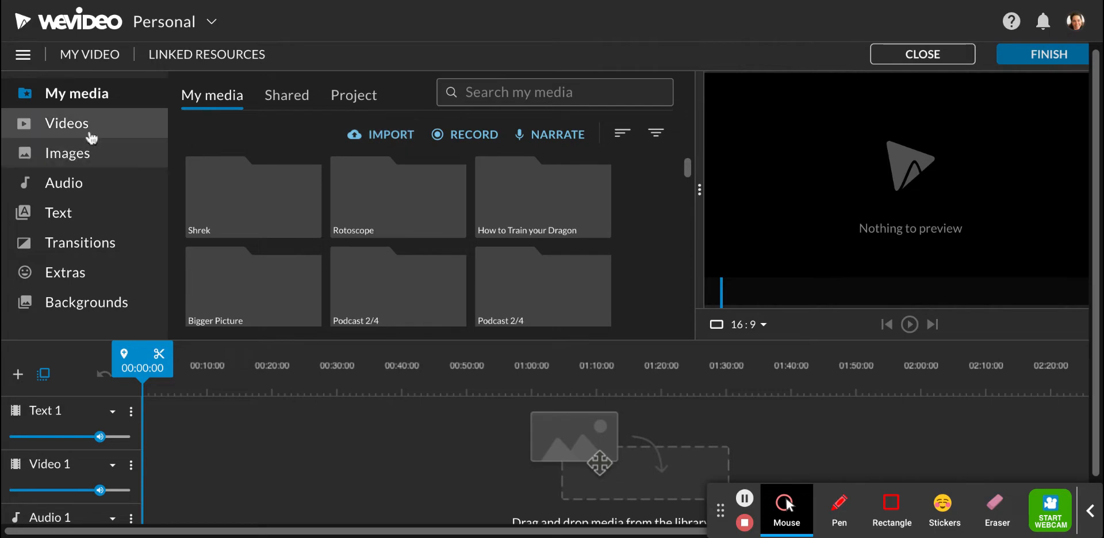
Step: Browse the stock image categories as far as Sports and Outdoors
left_click(72, 165)
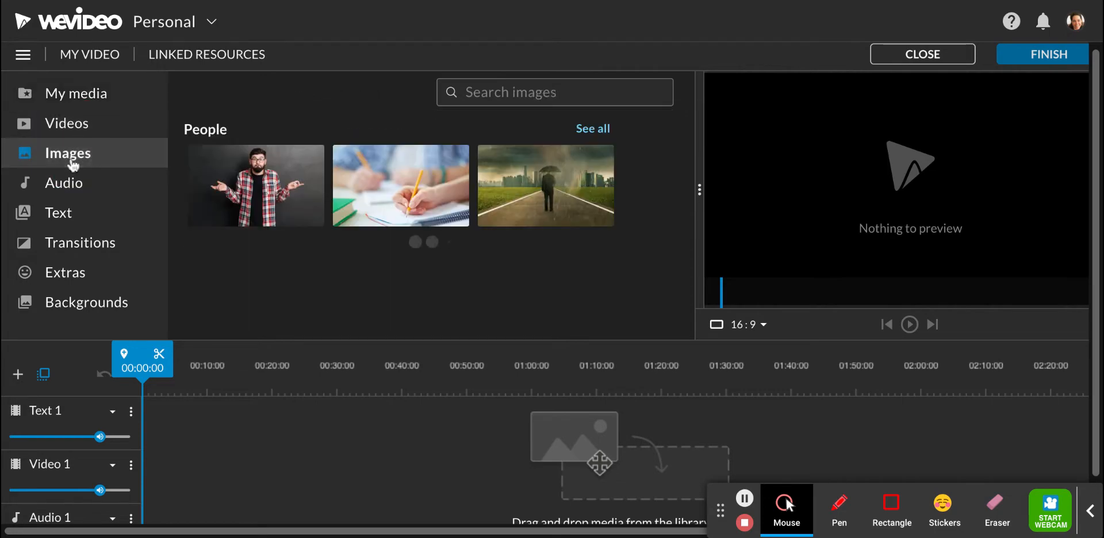
scroll(327, 285, "down", 1)
scroll(326, 284, "down", 5)
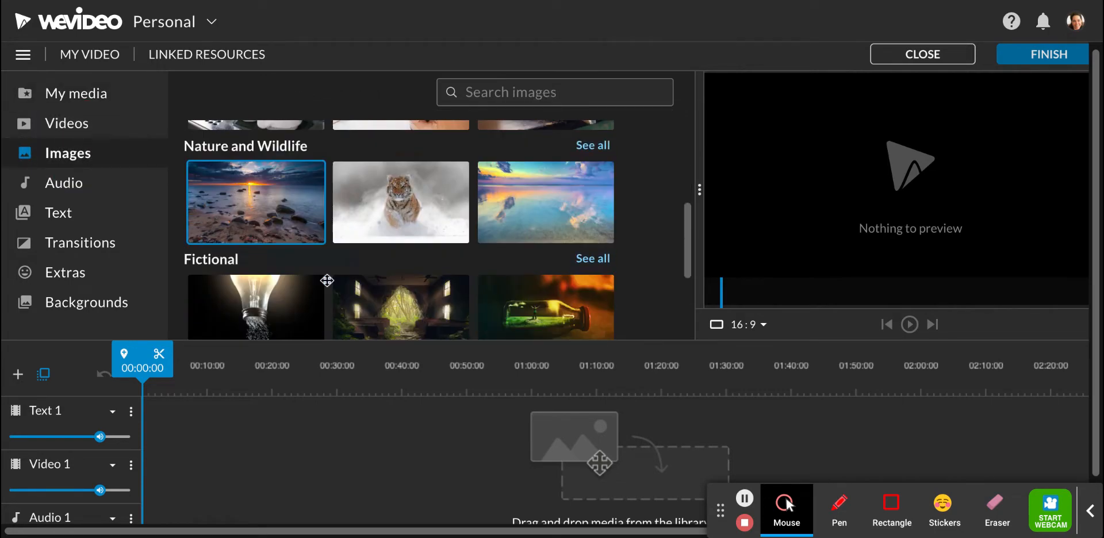
scroll(327, 280, "down", 4)
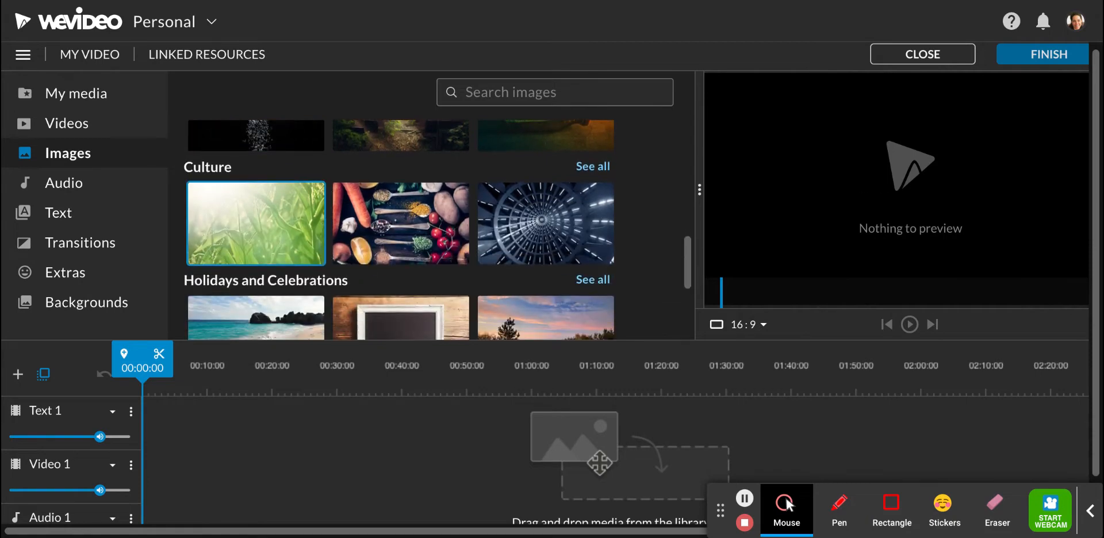
scroll(327, 280, "down", 2)
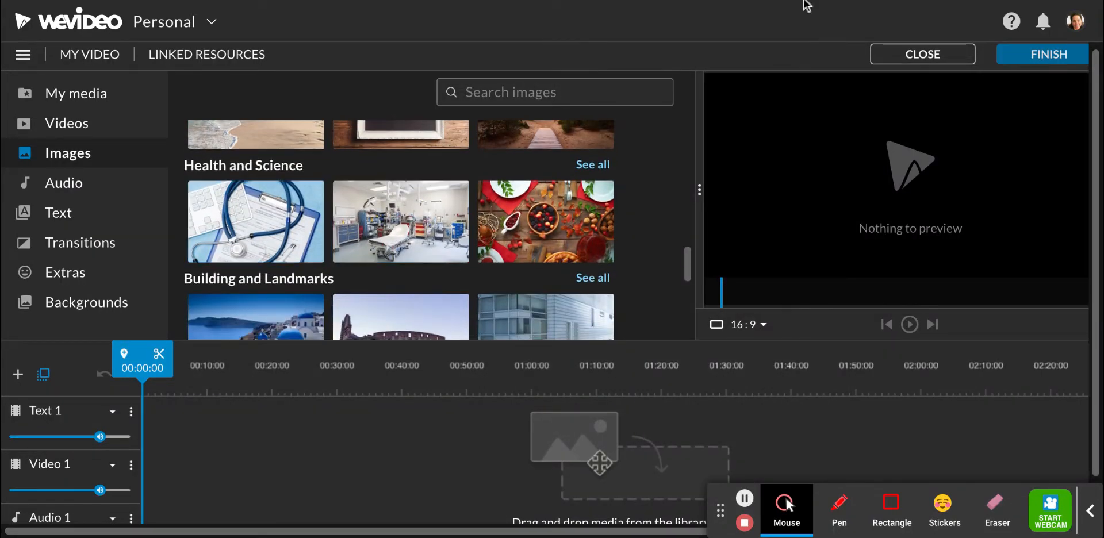
scroll(355, 238, "down", 2)
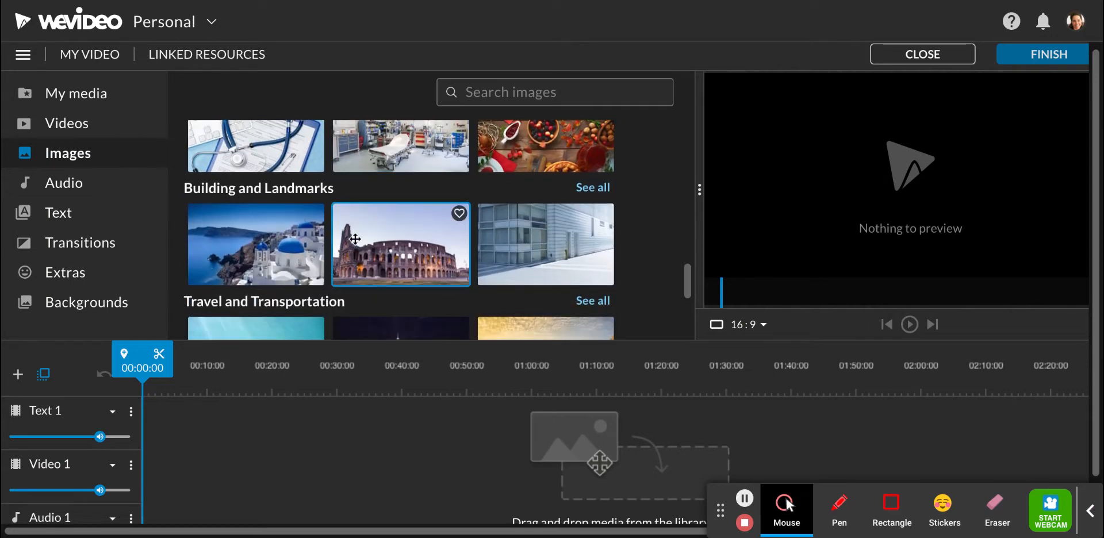
scroll(354, 238, "down", 2)
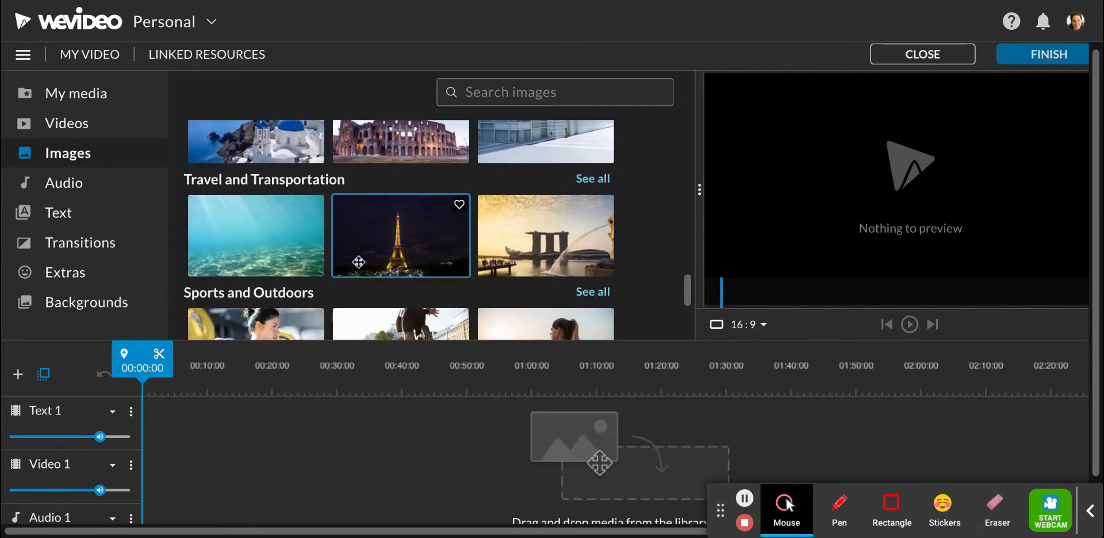
scroll(362, 276, "down", 2)
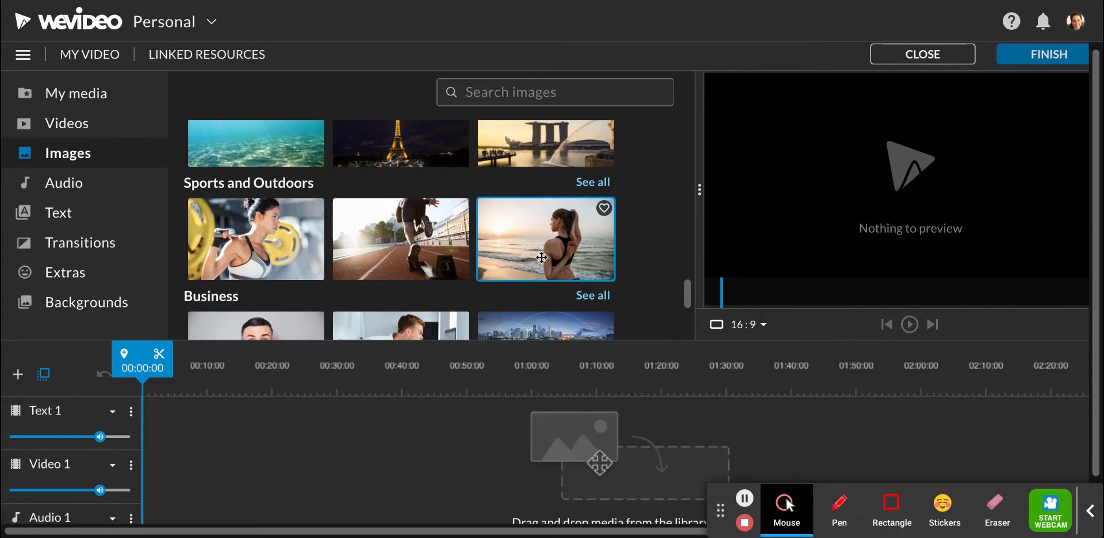
Step: Preview the sprinter on the track and the woman stretching by the sea from the Sports and Outdoors images
left_click(420, 238)
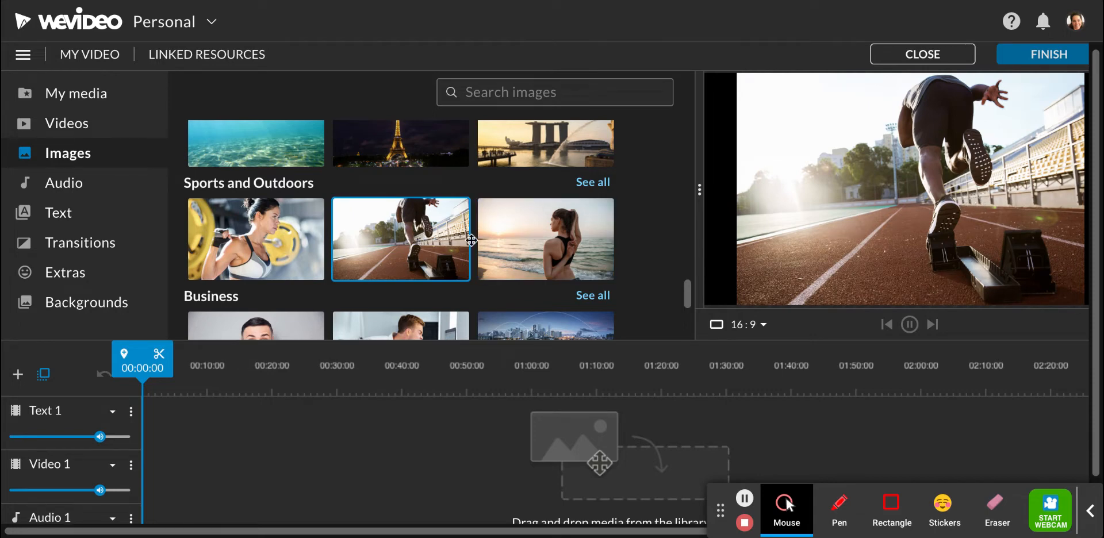
scroll(469, 242, "down", 1)
scroll(469, 242, "up", 1)
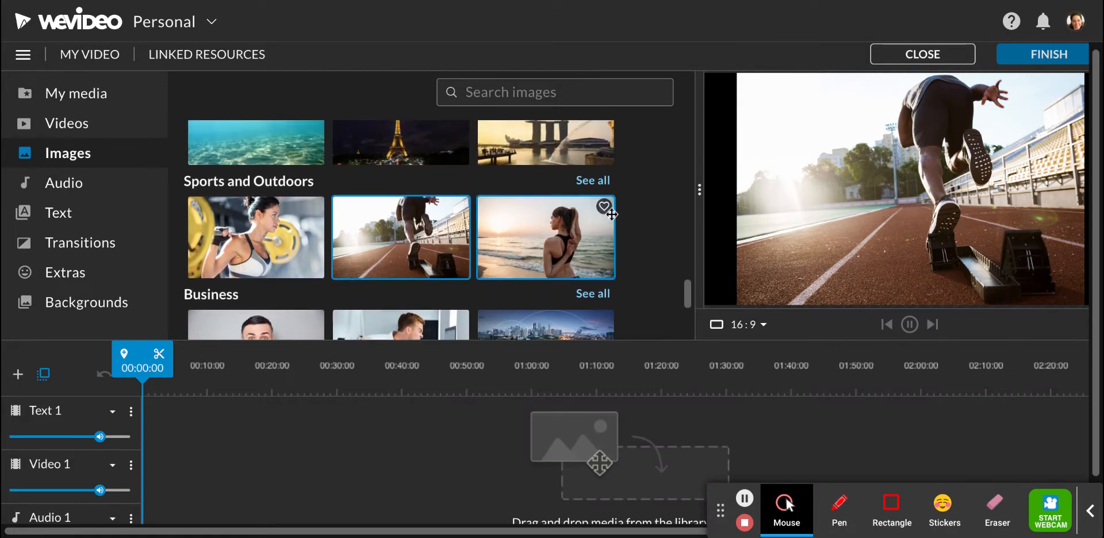
left_click(585, 213)
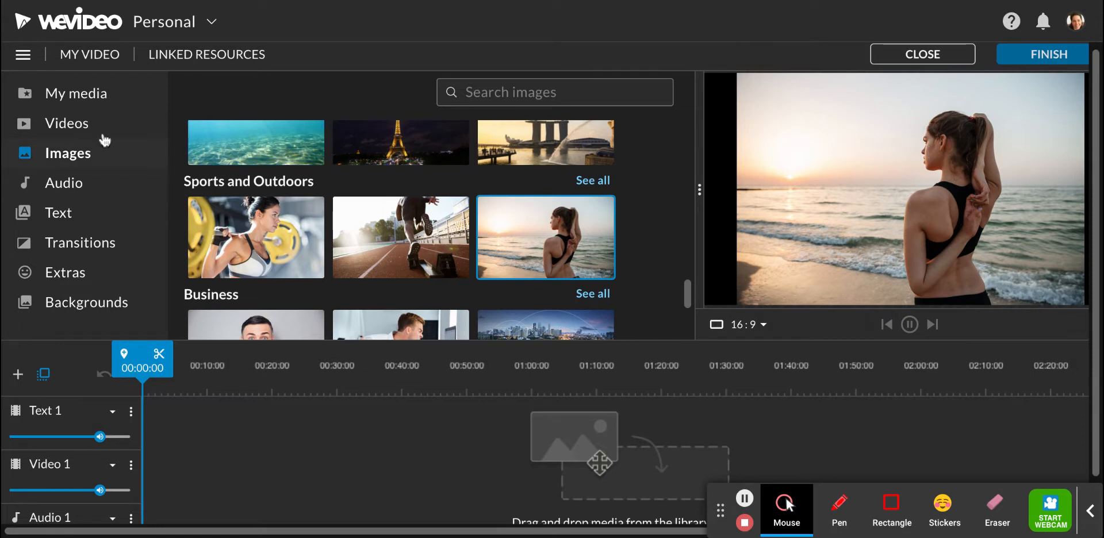
Step: Open the stock video library and search it for "wind"
left_click(80, 132)
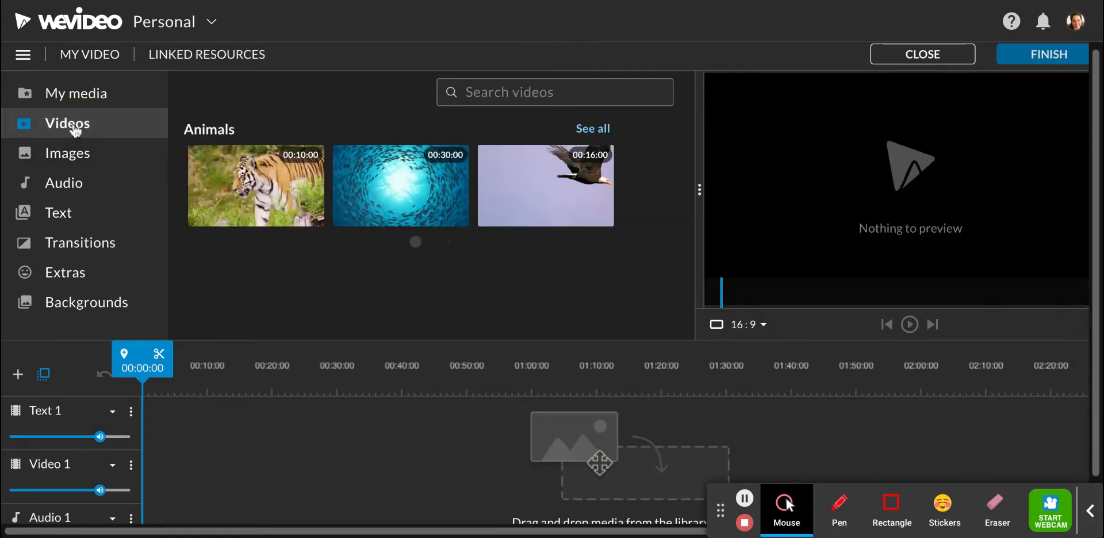
scroll(276, 257, "down", 3)
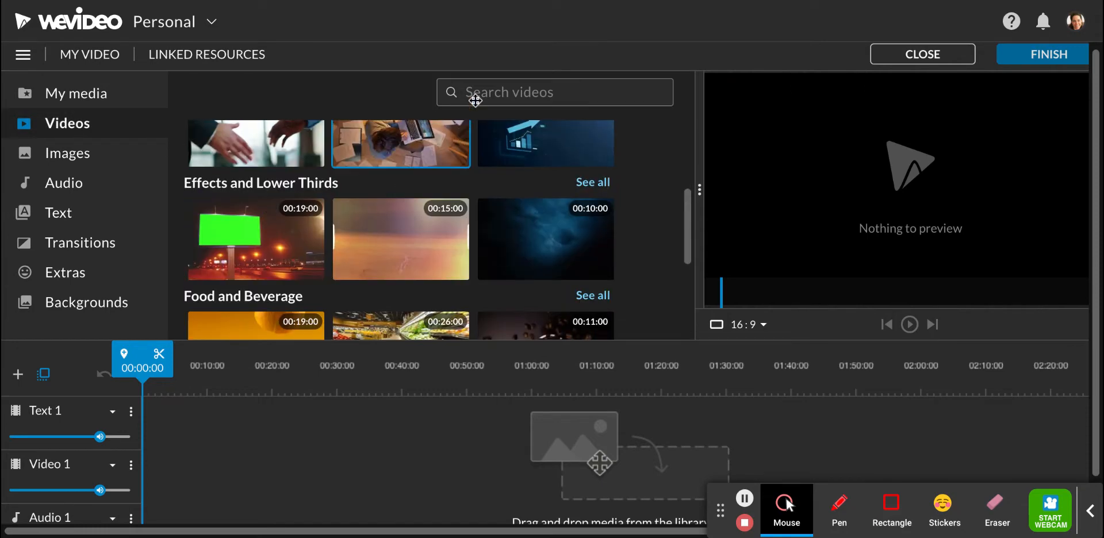
left_click(482, 90)
type("wind")
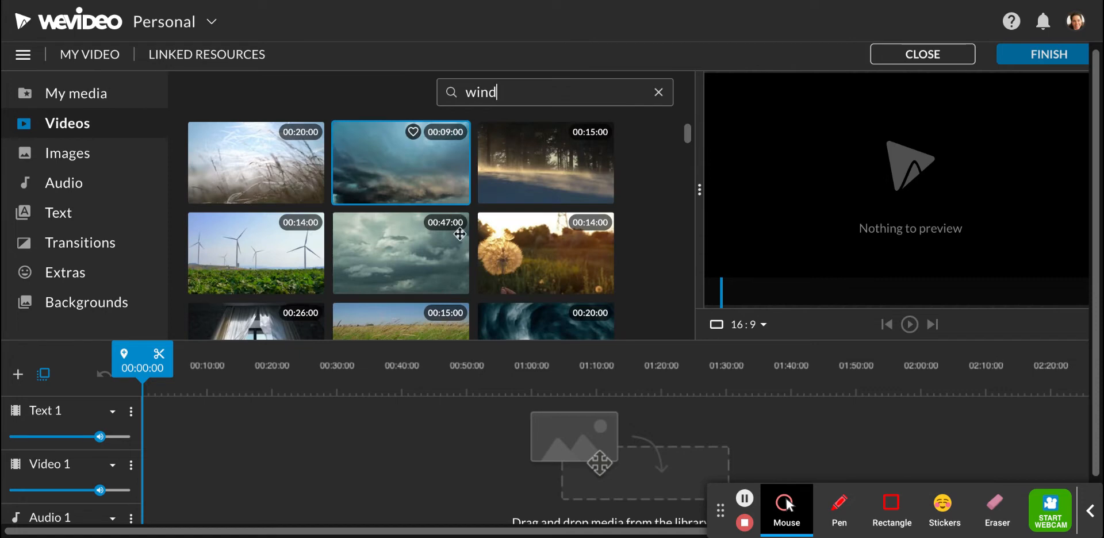
Step: Preview the 26-second clip of curtains blowing at a window, pausing and resuming it, and leave it paused
scroll(457, 233, "down", 2)
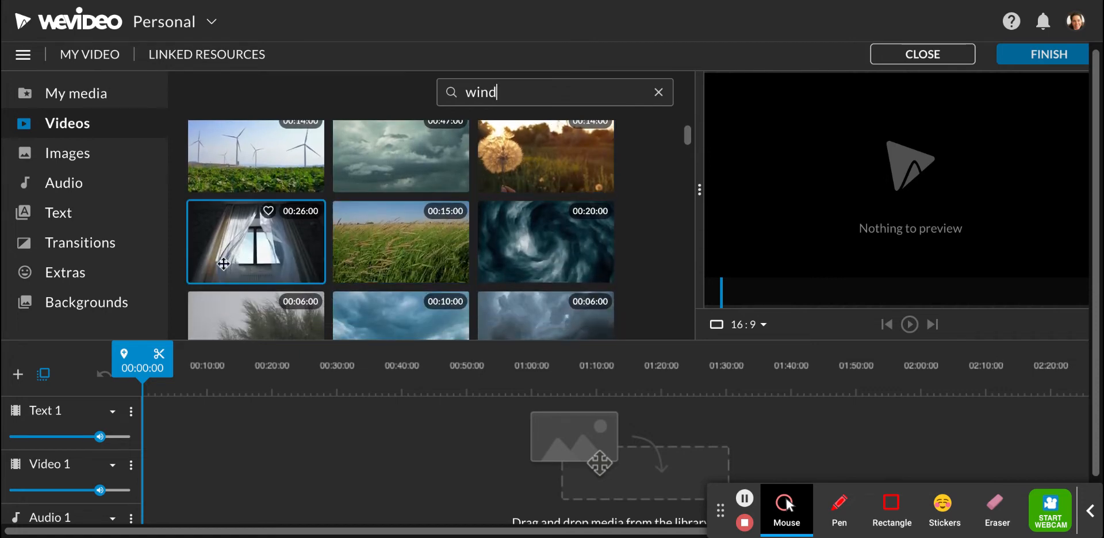
left_click(232, 255)
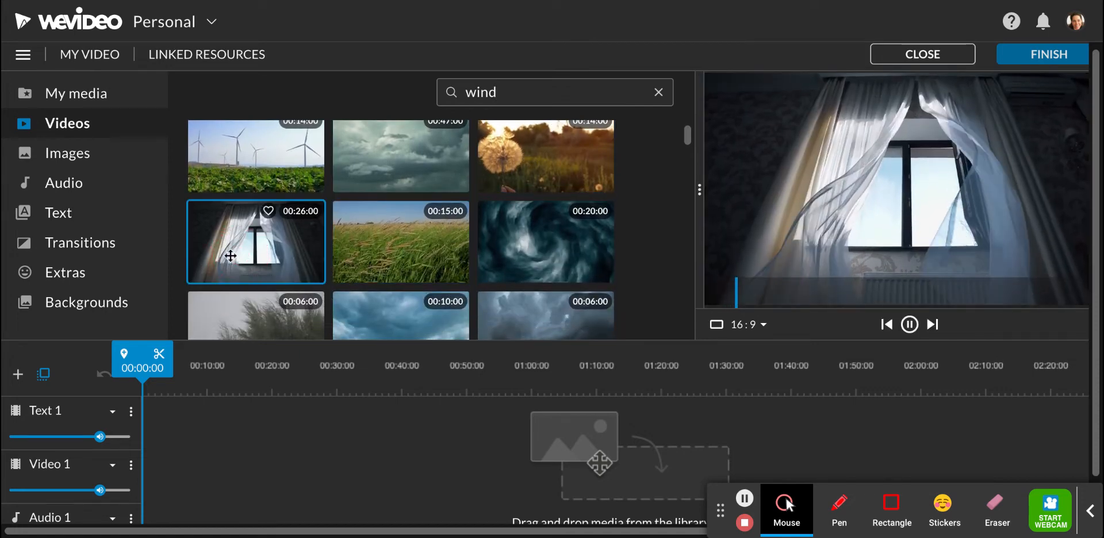
left_click(909, 324)
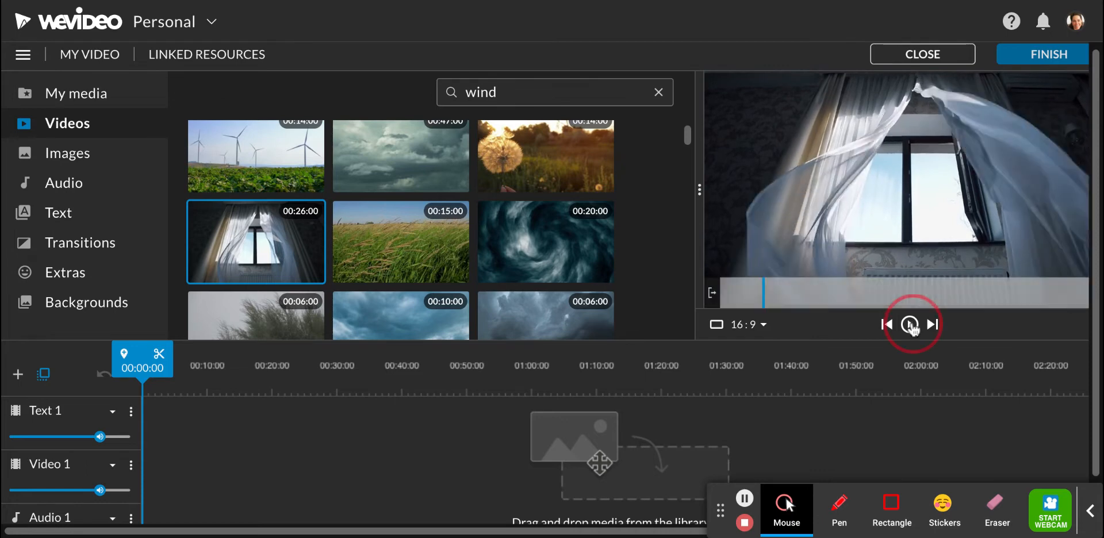
left_click(910, 326)
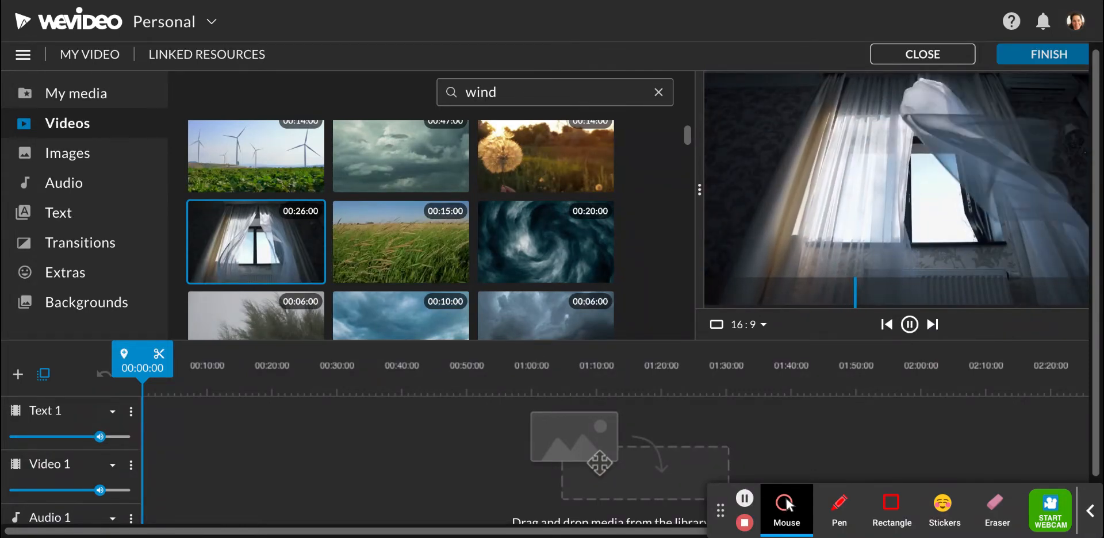
left_click(909, 325)
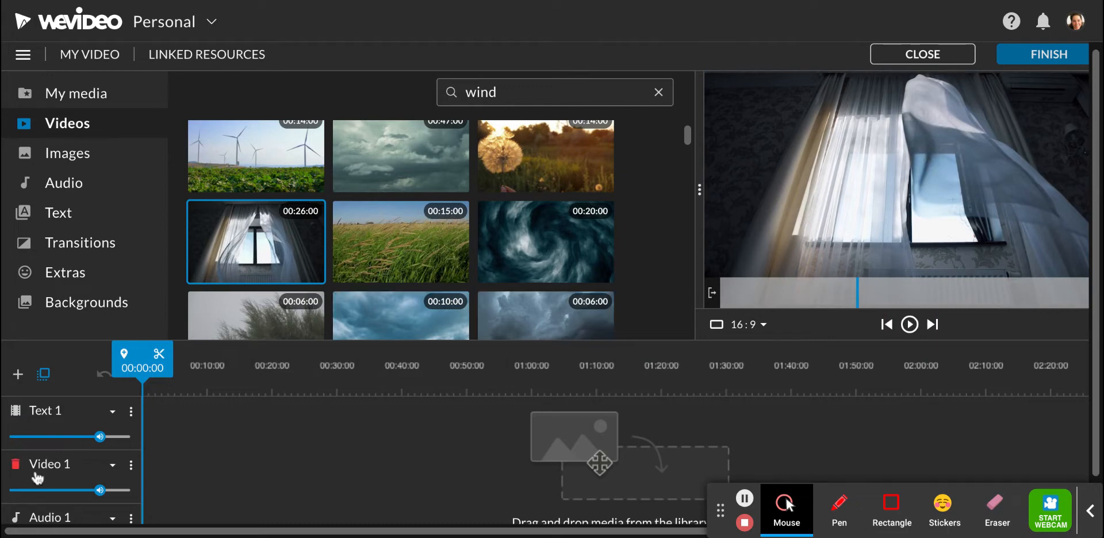
Step: Try to place the previewed curtain clip on the timeline straight from the preview
left_click_drag(860, 177, 644, 486)
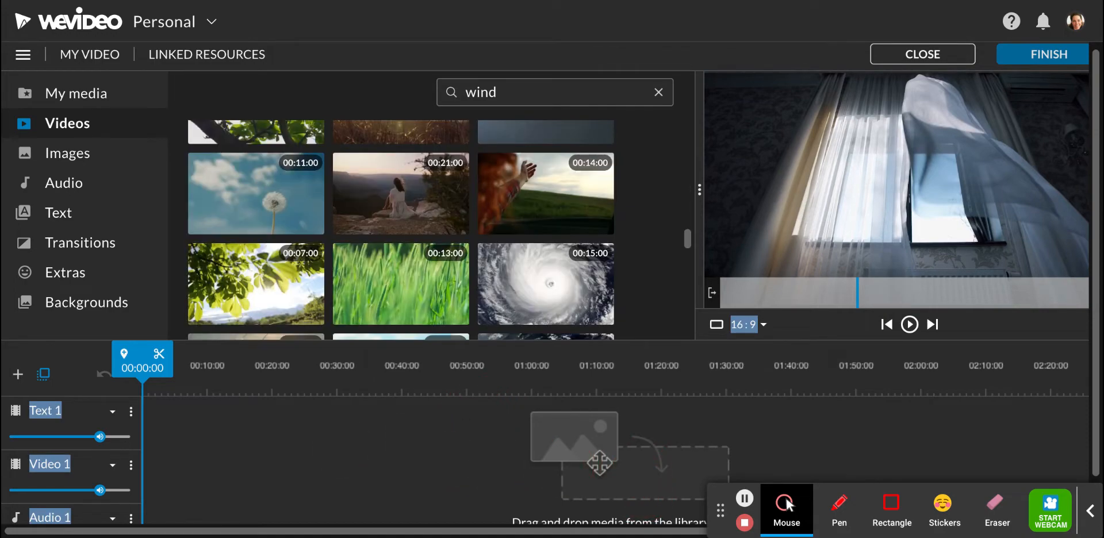
left_click_drag(868, 174, 655, 455)
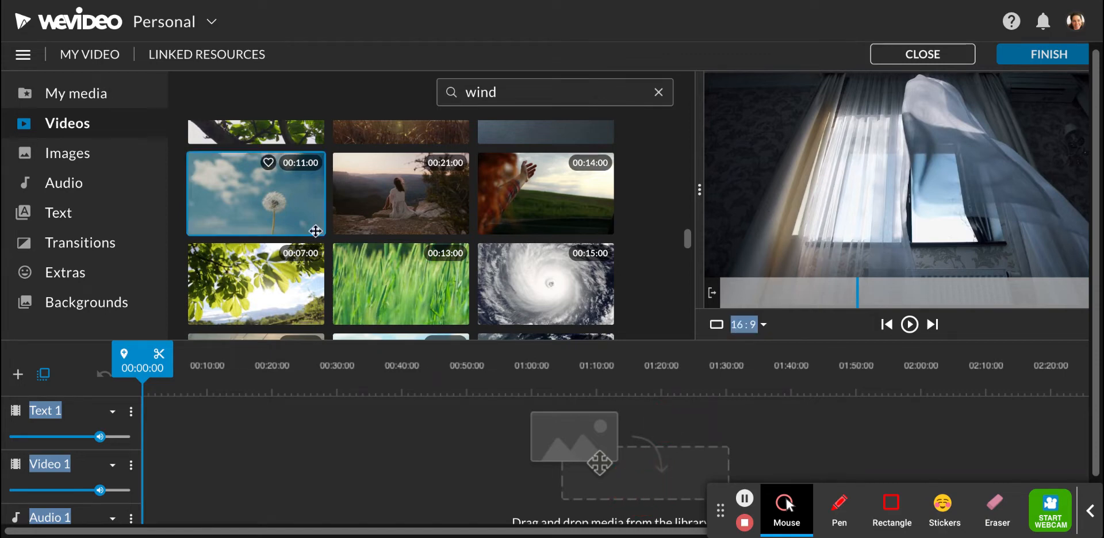
Step: Find the 26-second curtain clip among the wind results and place it at the start of the Video 1 track
scroll(280, 217, "up", 1)
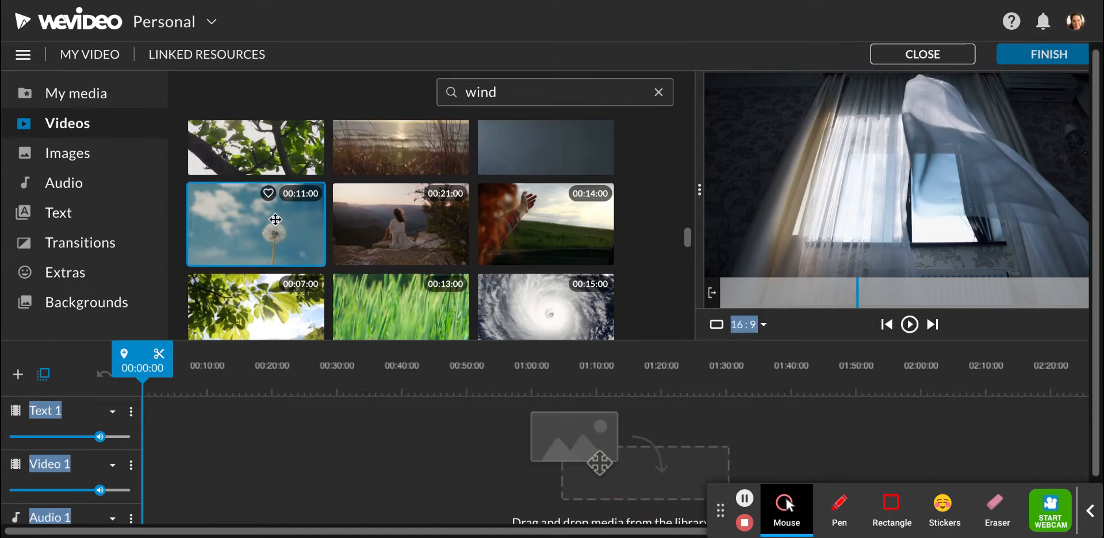
scroll(521, 191, "up", 4)
scroll(521, 191, "up", 10)
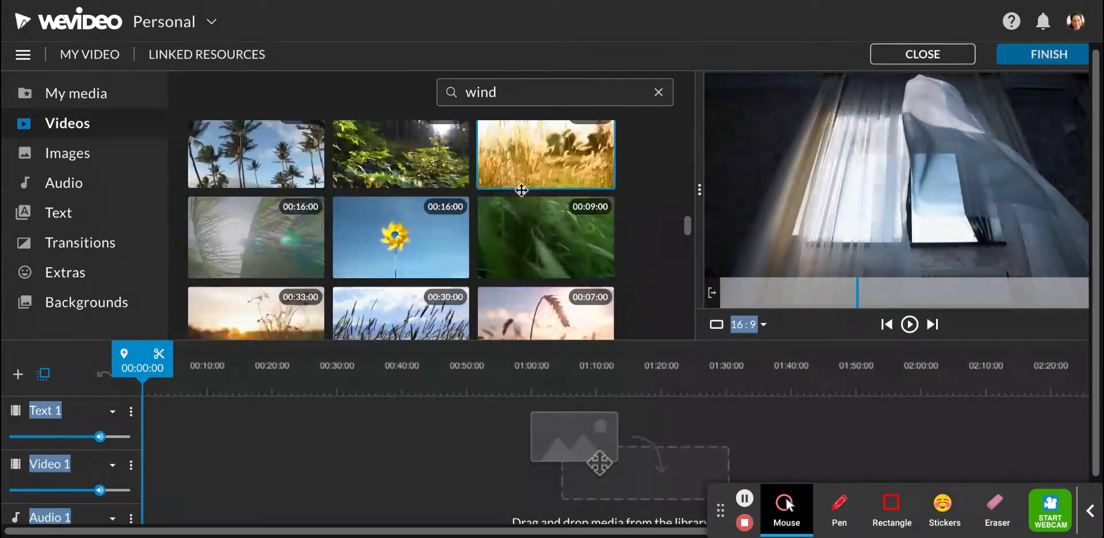
scroll(472, 166, "up", 5)
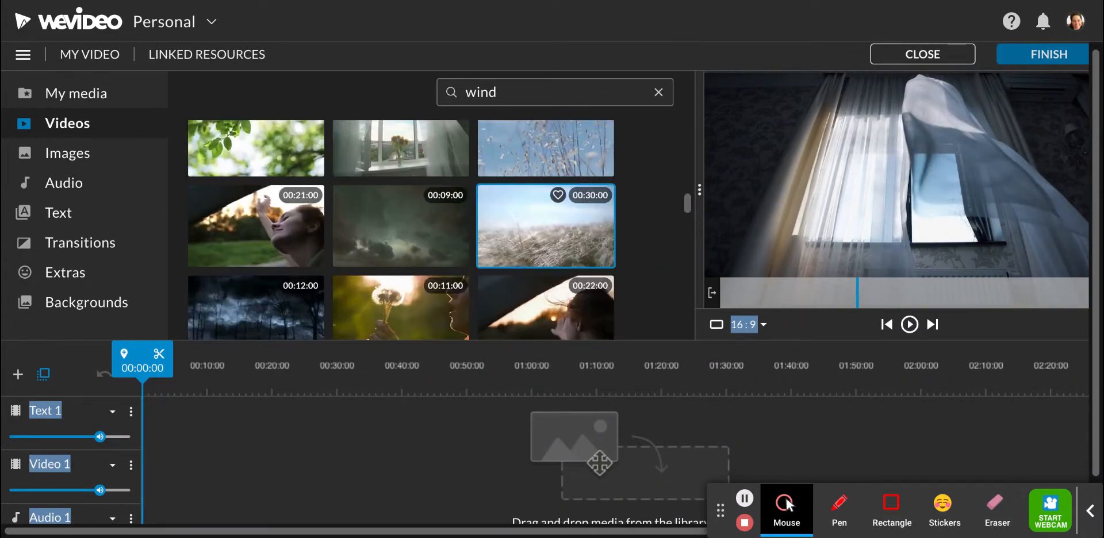
scroll(396, 226, "up", 8)
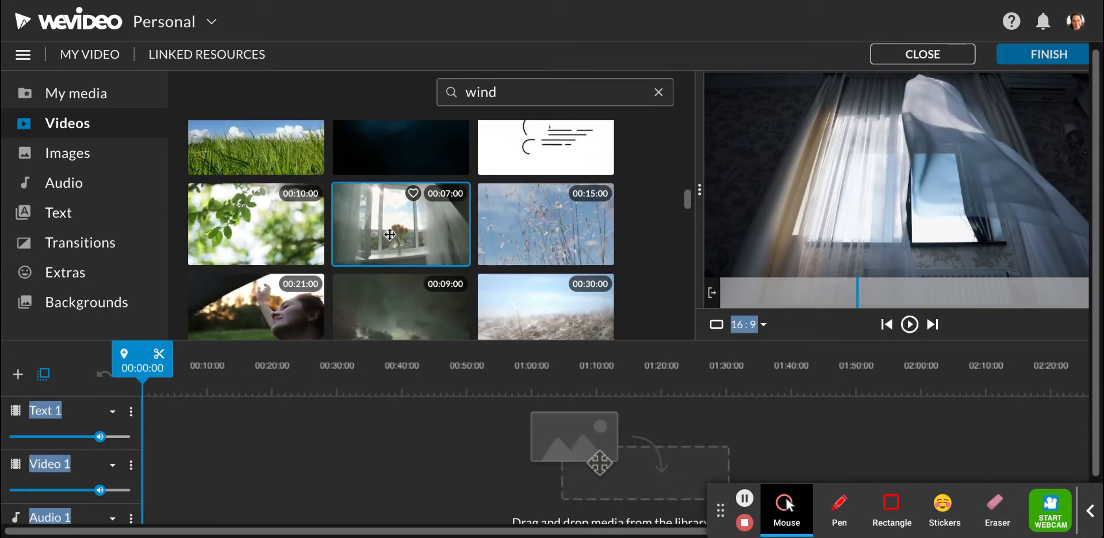
scroll(396, 225, "up", 8)
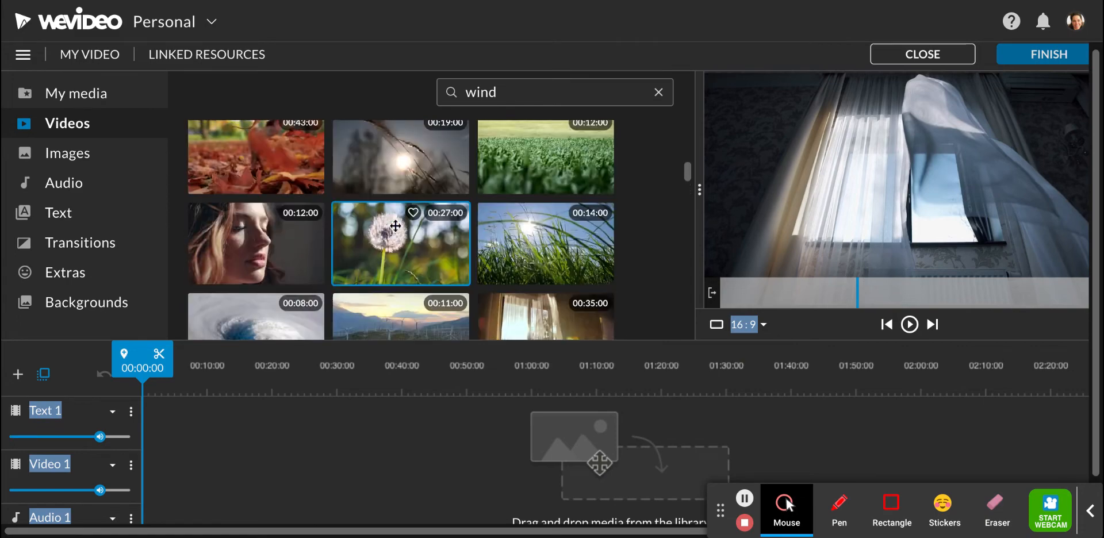
scroll(396, 225, "up", 4)
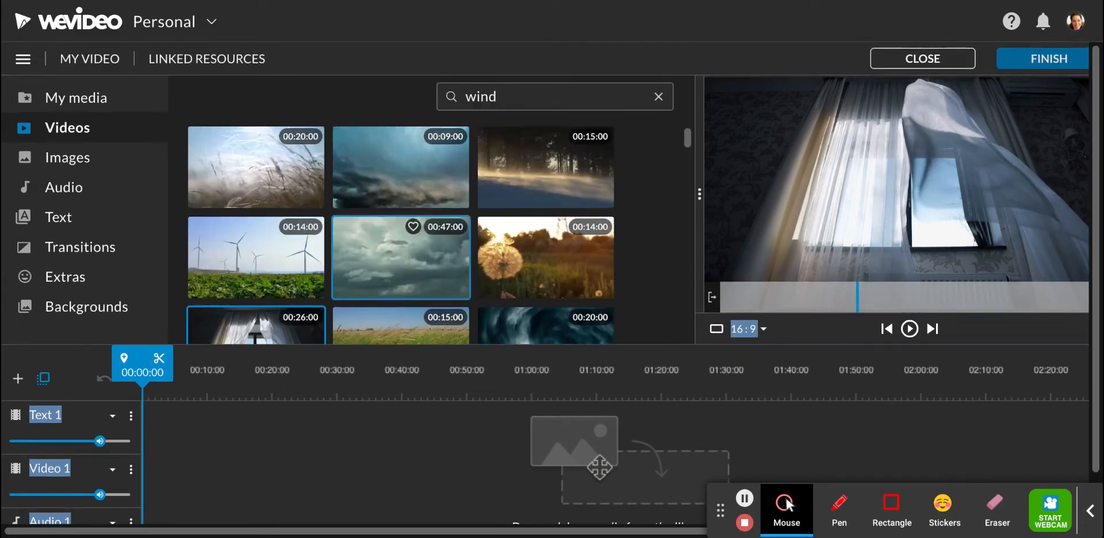
scroll(400, 257, "down", 4)
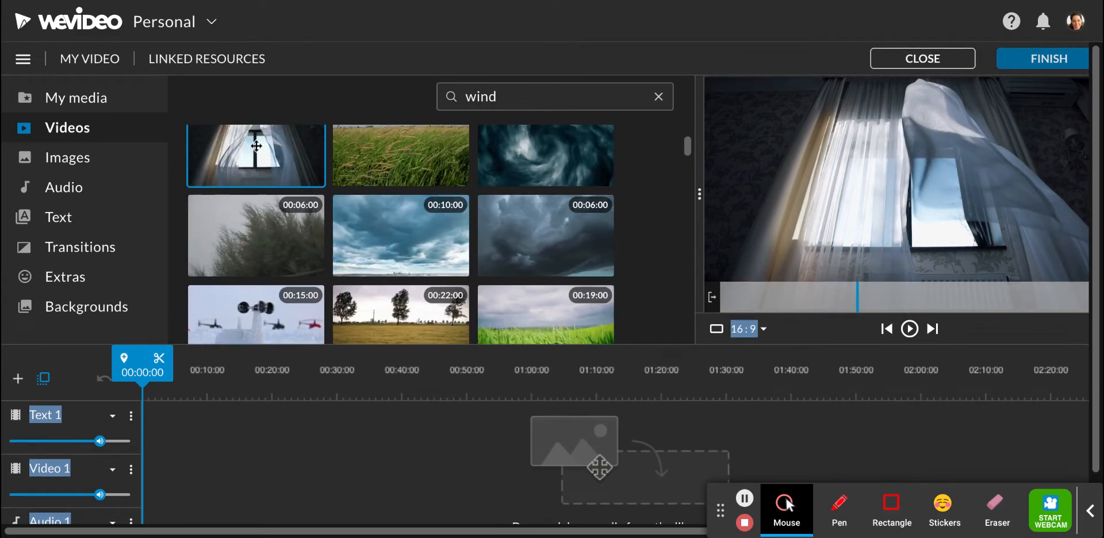
left_click_drag(256, 147, 164, 463)
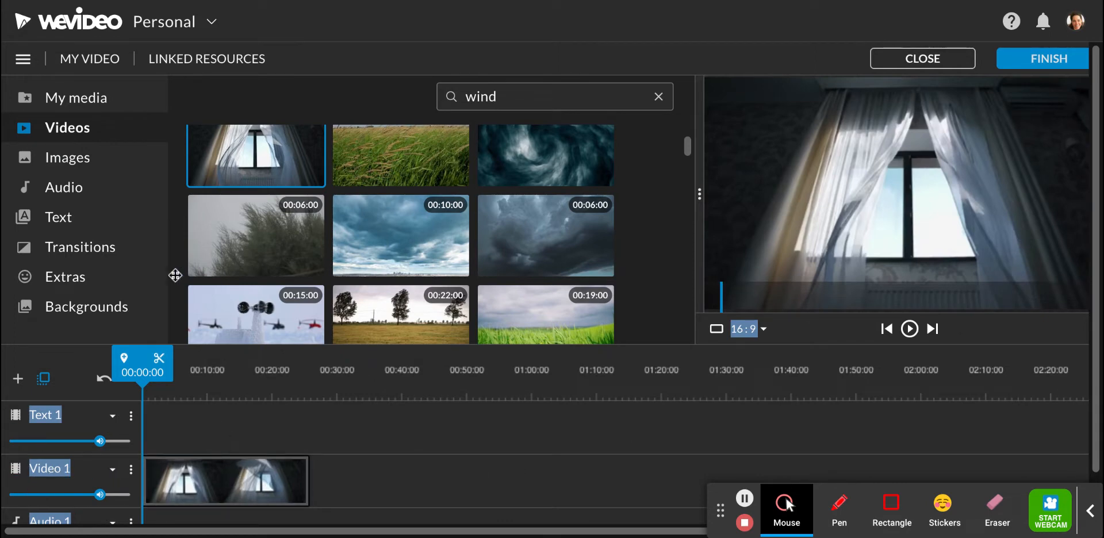
Step: Scrub through the curtain clip on the timeline and trim its end back to 00:19:19
left_click(137, 358)
left_click_drag(139, 362, 243, 374)
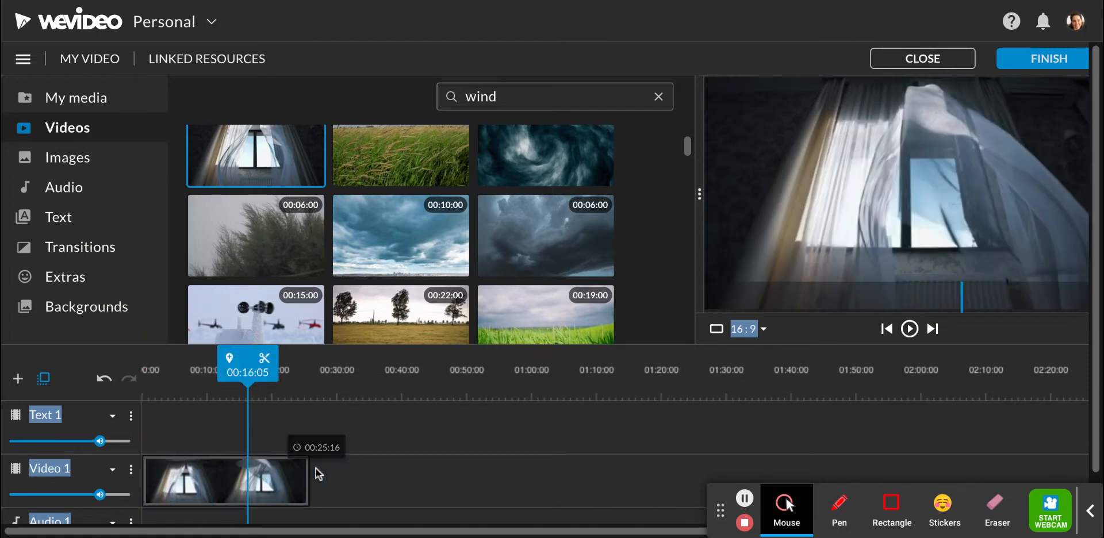
left_click(307, 480)
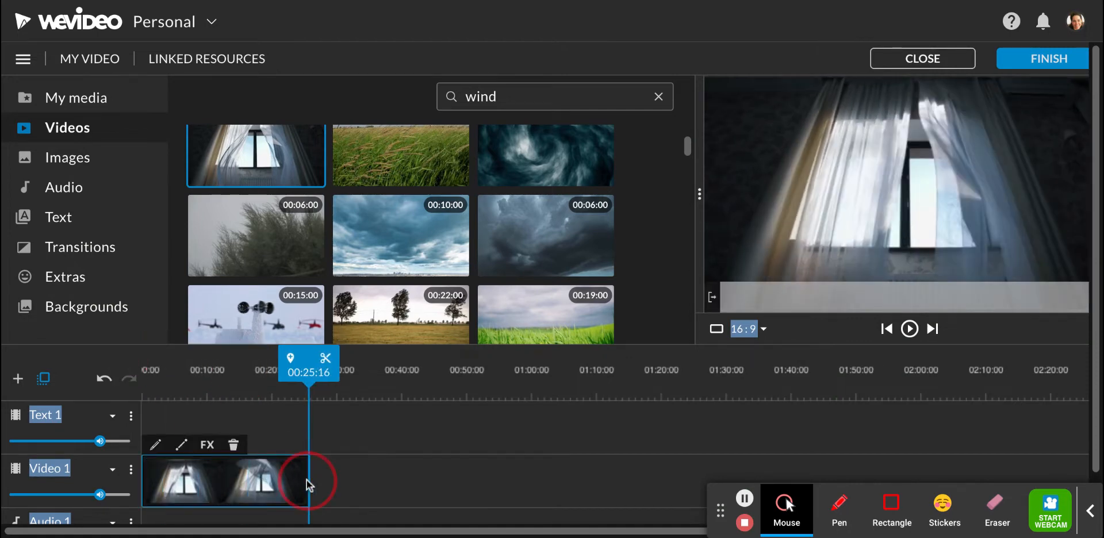
left_click_drag(307, 480, 269, 482)
Step: Add the pastel sea reflection image from the Nature and Wildlife stock images right behind the curtain clip, using Insert and push
left_click(77, 163)
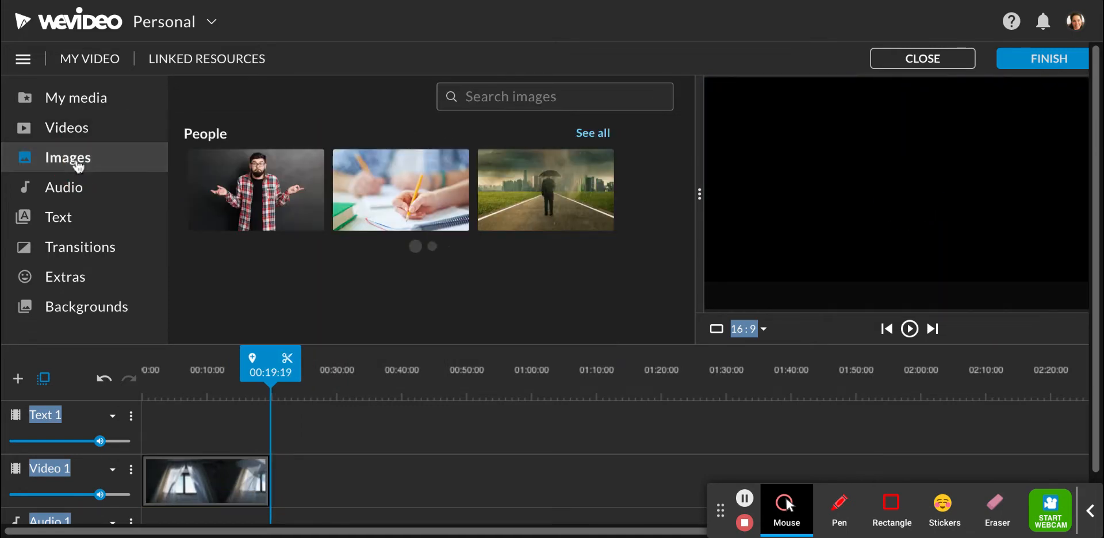
scroll(345, 230, "down", 2)
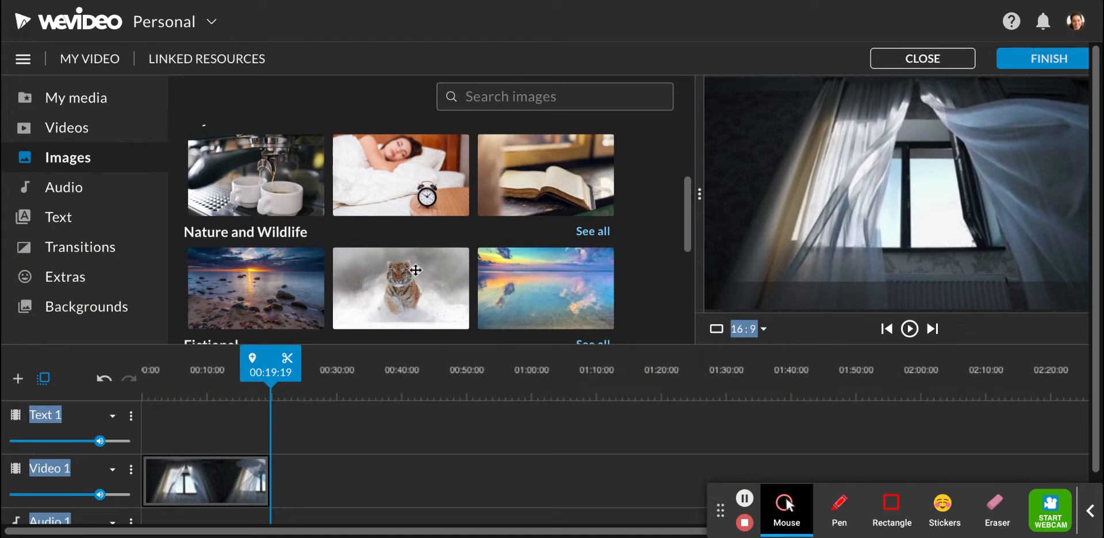
left_click(410, 287)
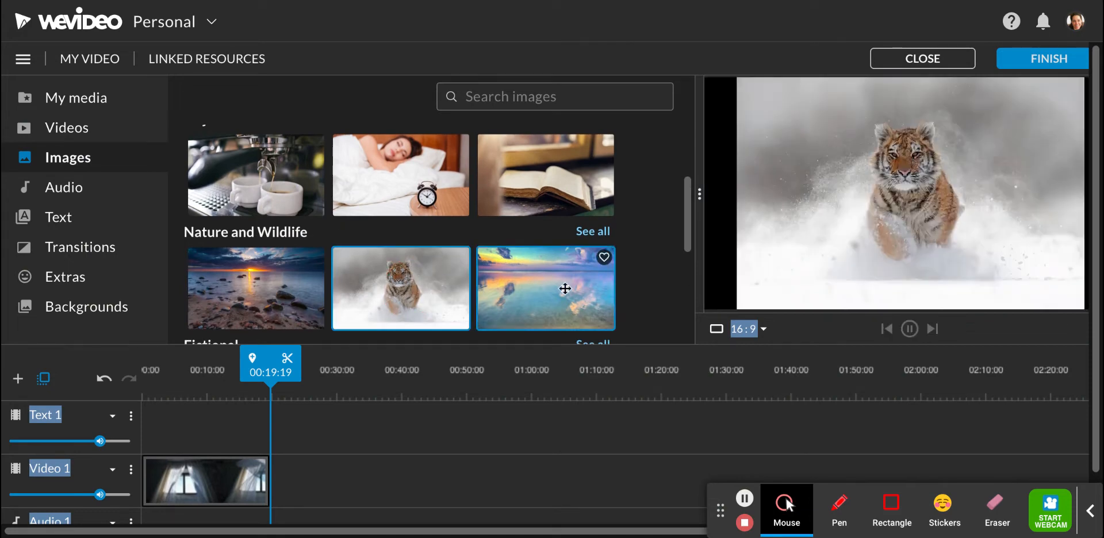
left_click(565, 289)
left_click_drag(566, 288, 277, 483)
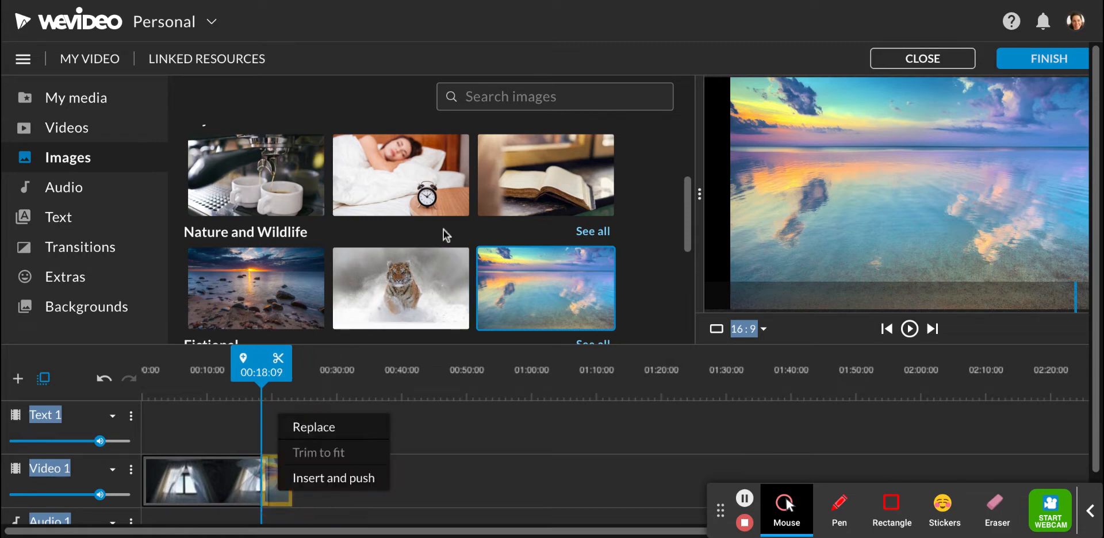
scroll(426, 276, "down", 1)
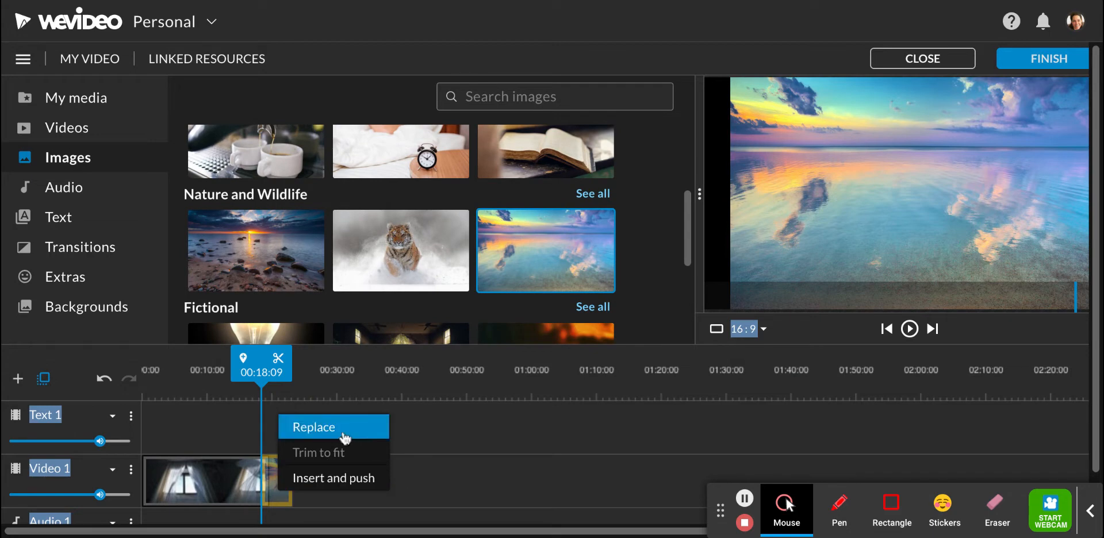
left_click(368, 485)
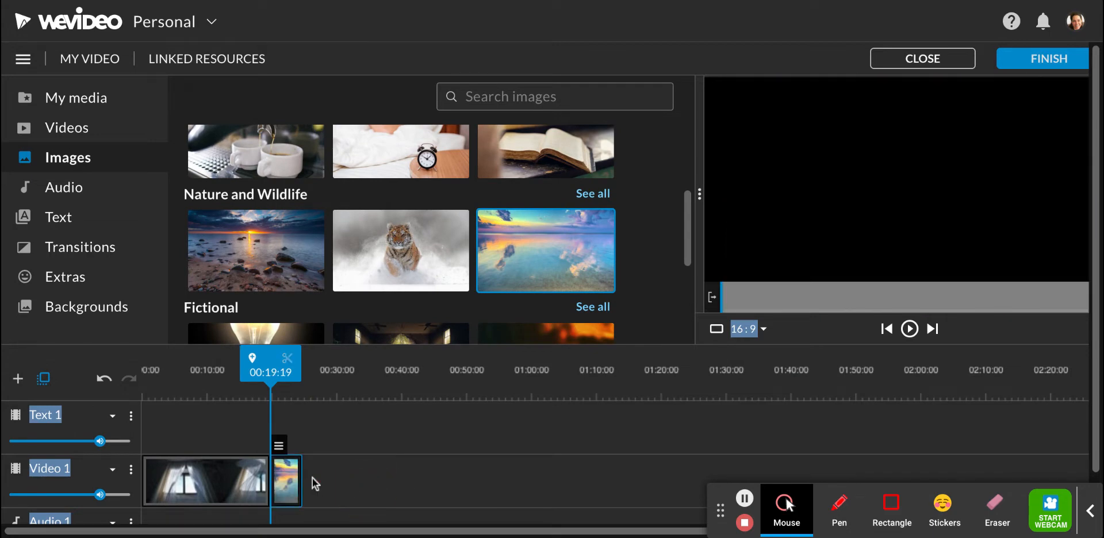
Step: Search the stock images for "flower"
scroll(533, 177, "down", 2)
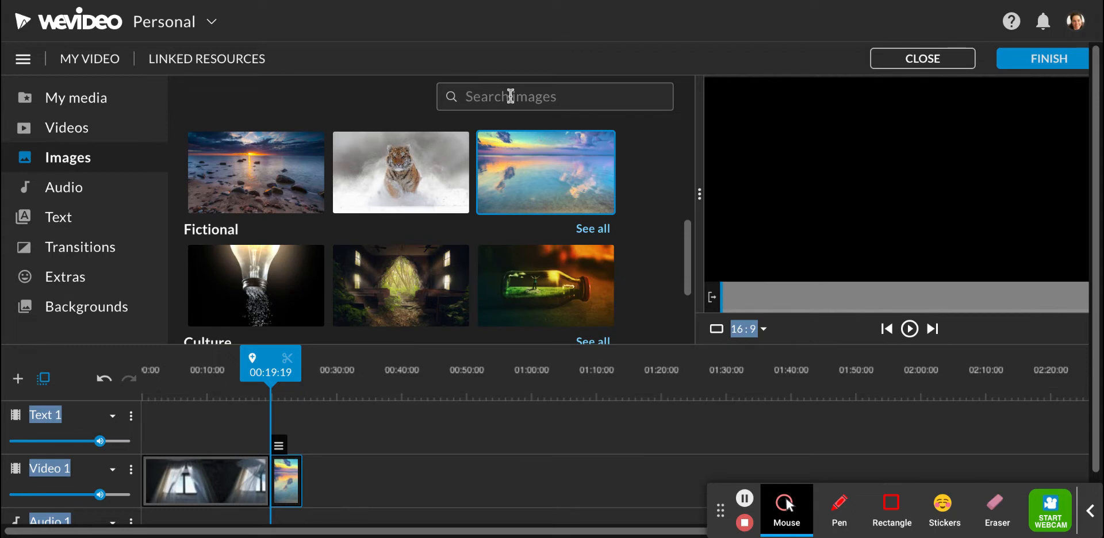
left_click(511, 96)
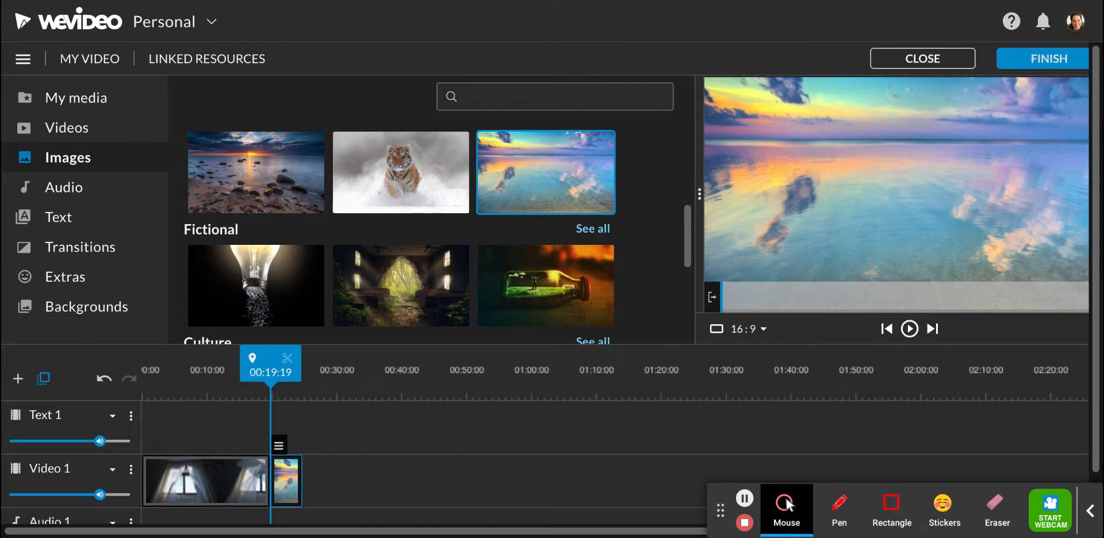
type("flower")
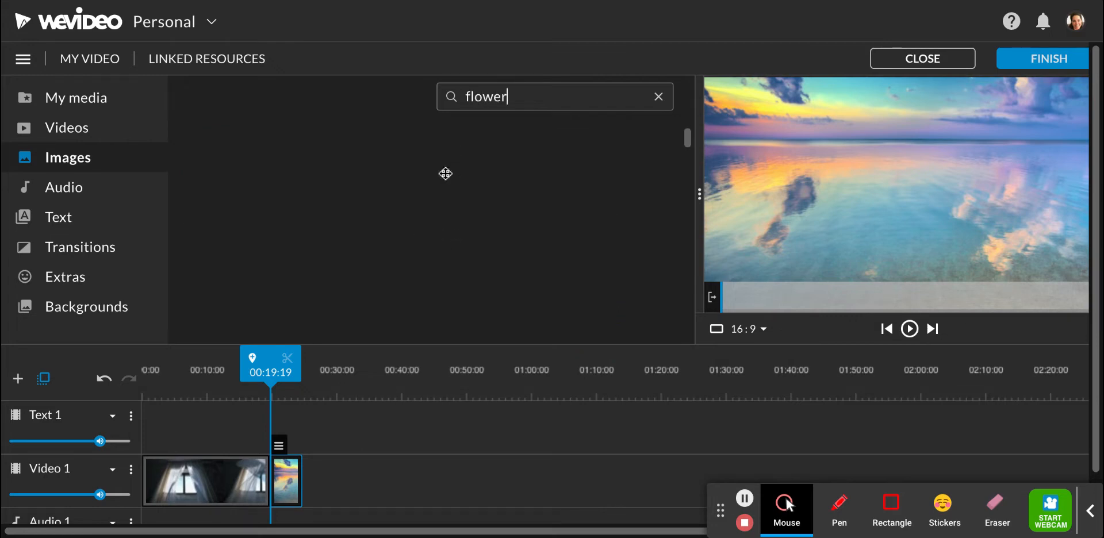
scroll(463, 235, "down", 2)
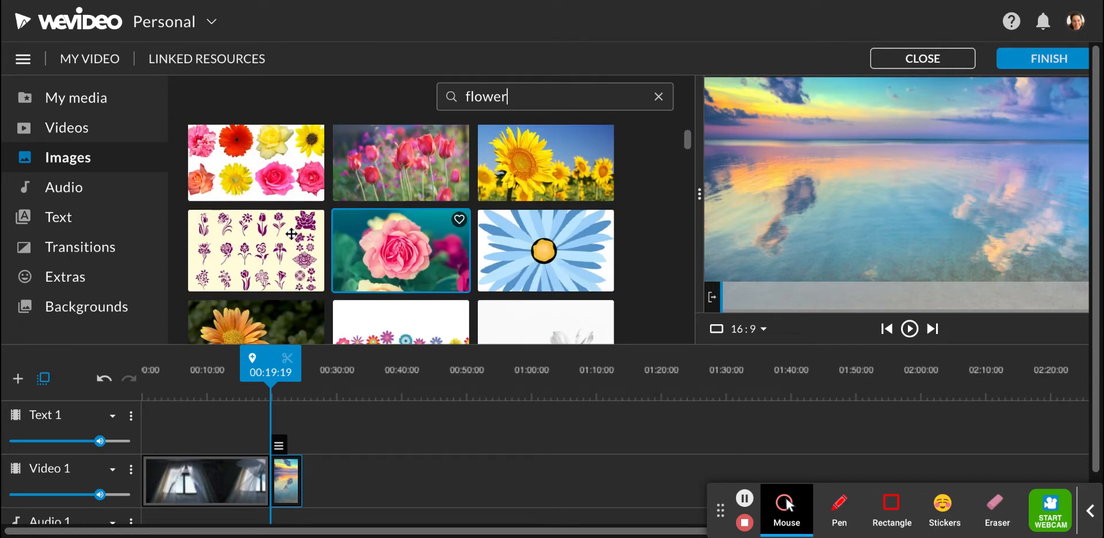
Step: Preview the flower collage and the pink tulips, and place the tulip image after the sea image on Video 1
scroll(287, 232, "up", 2)
left_click(263, 225)
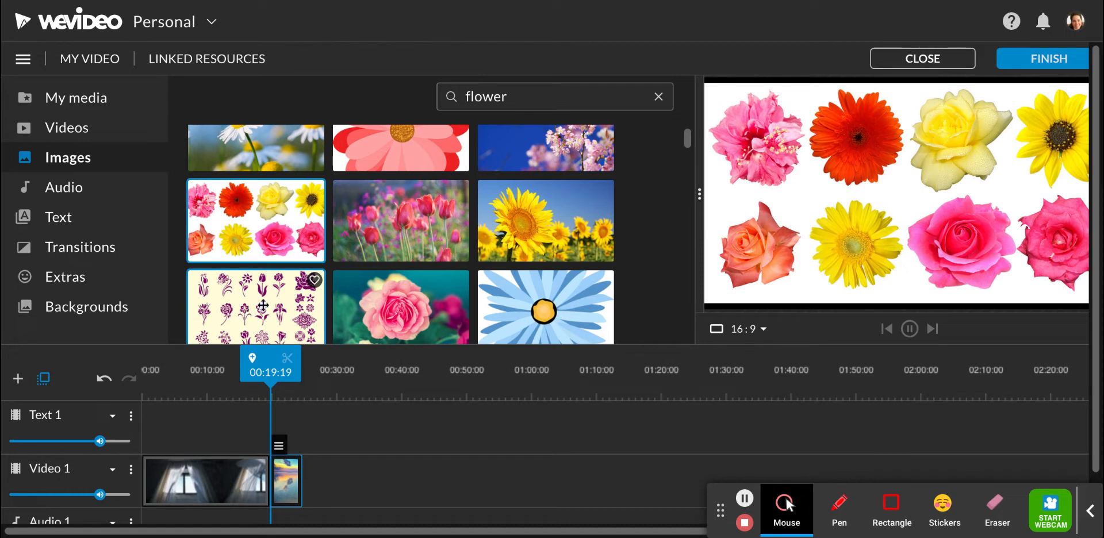
scroll(379, 230, "down", 1)
left_click(388, 207)
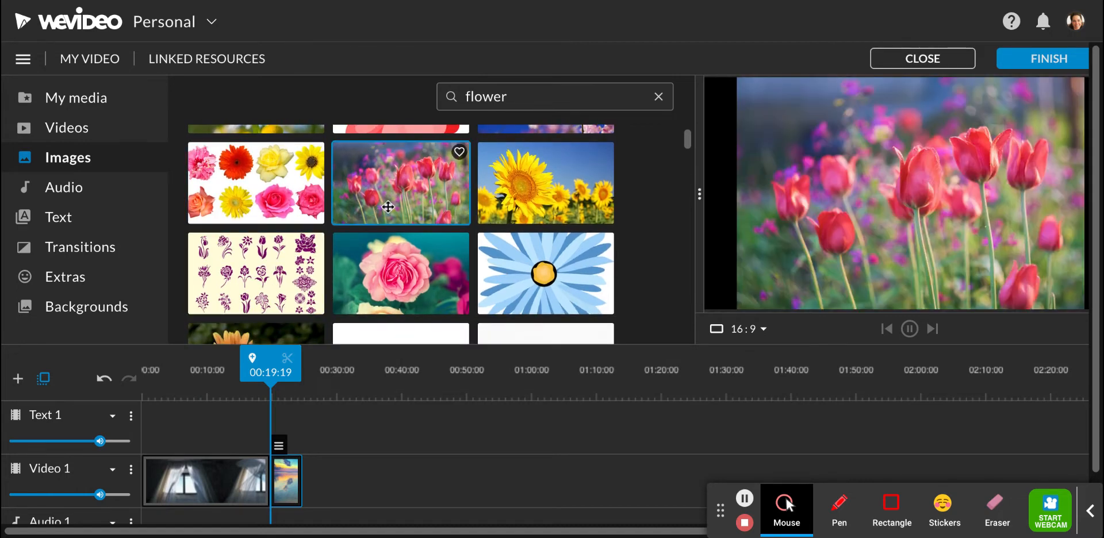
left_click_drag(416, 181, 315, 486)
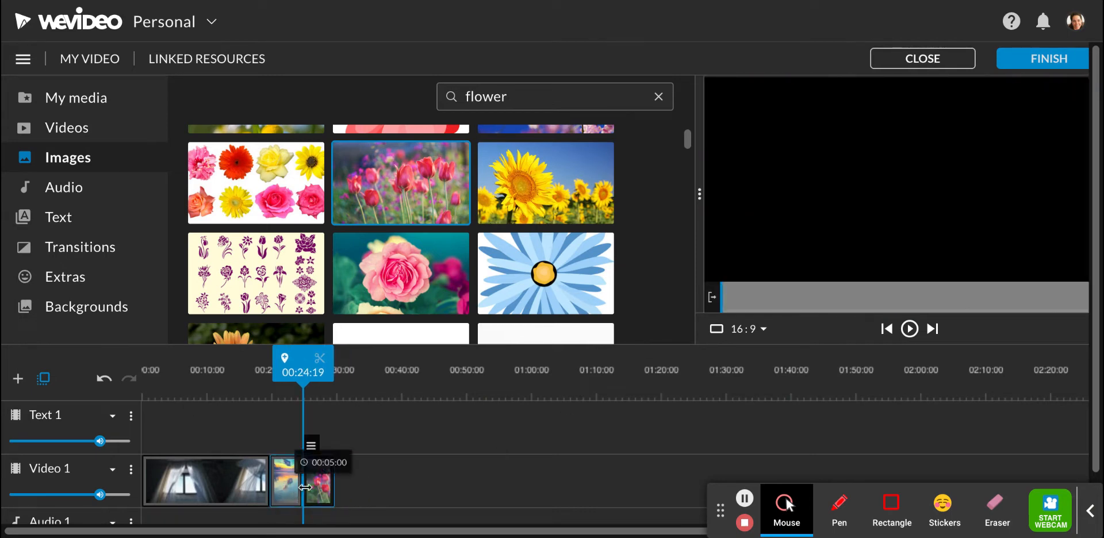
Step: View the timeline tracks, open the tulip image's Transform settings and close them without saving
mouse_move(60, 422)
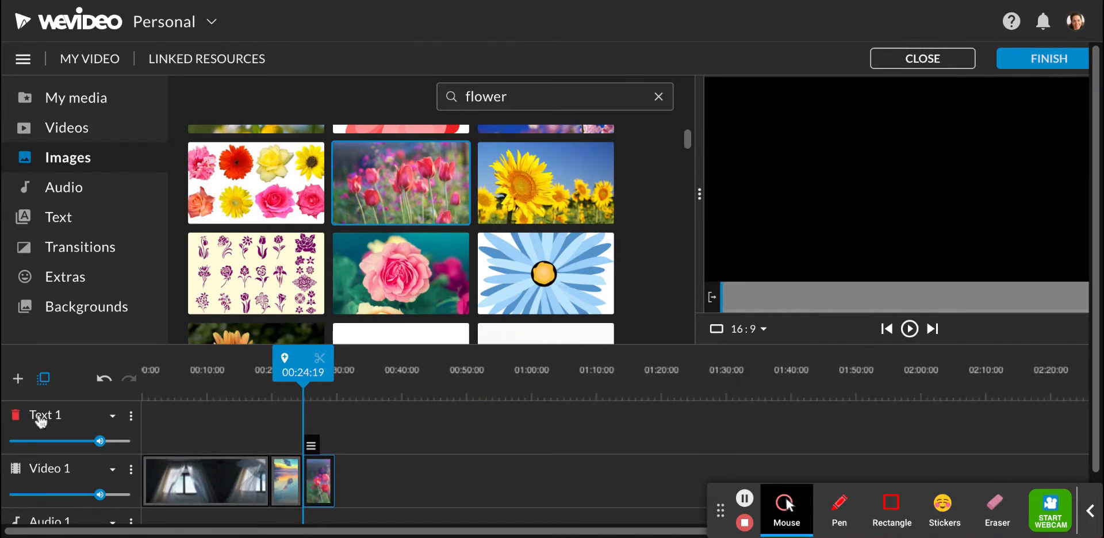
scroll(75, 447, "down", 1)
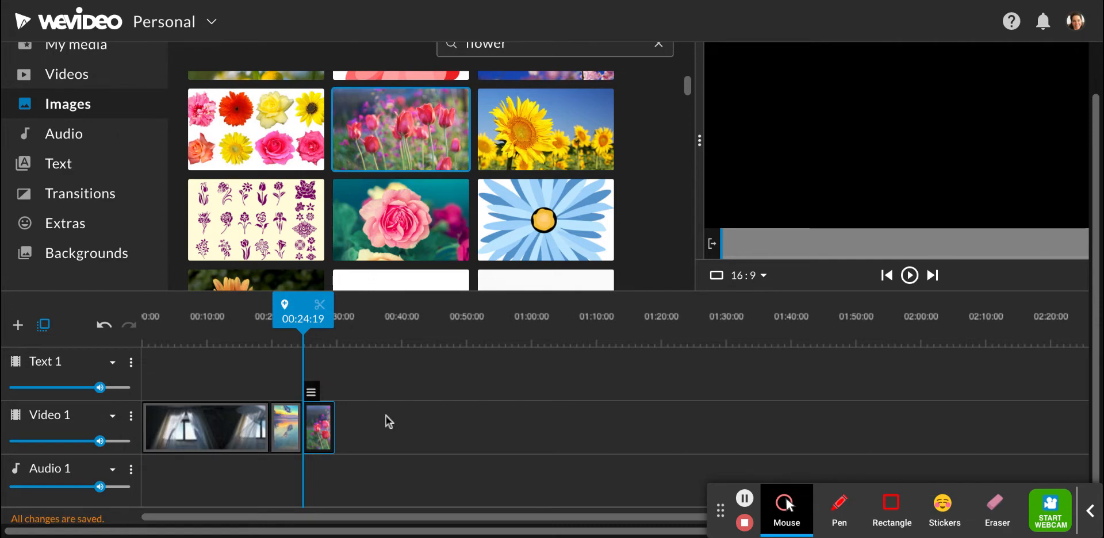
scroll(384, 420, "up", 1)
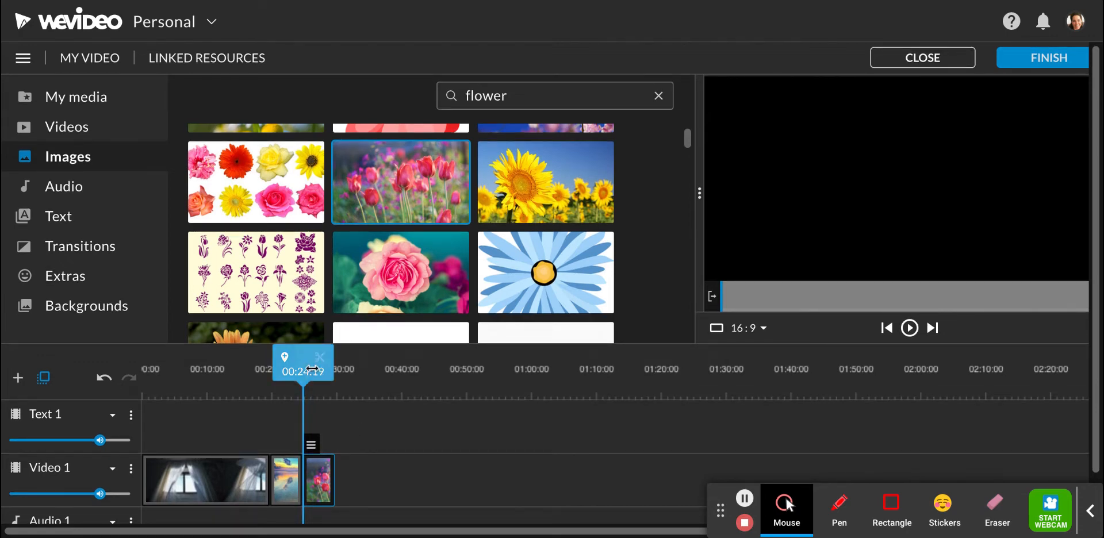
double_click(320, 486)
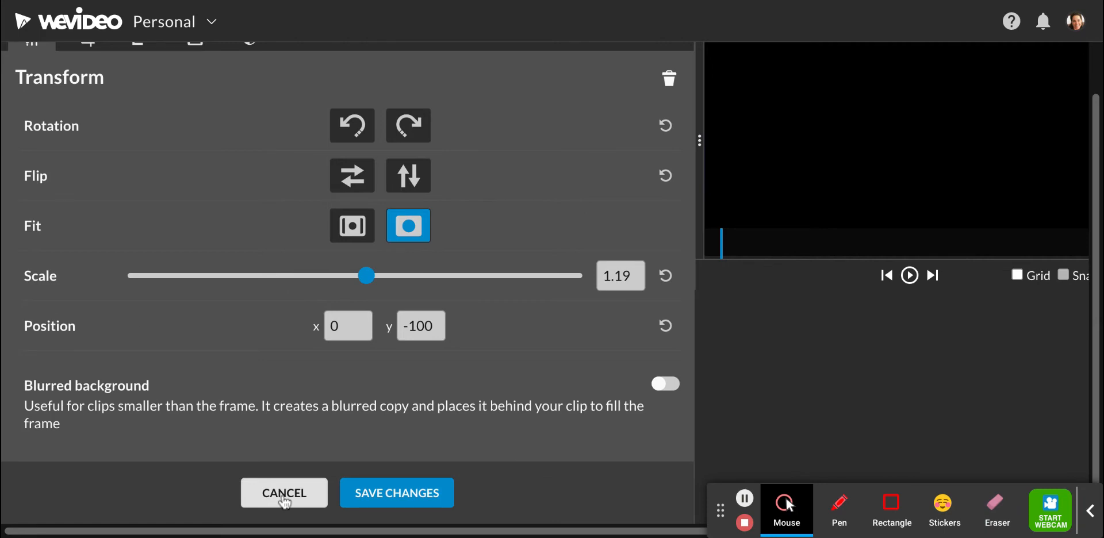
left_click(284, 494)
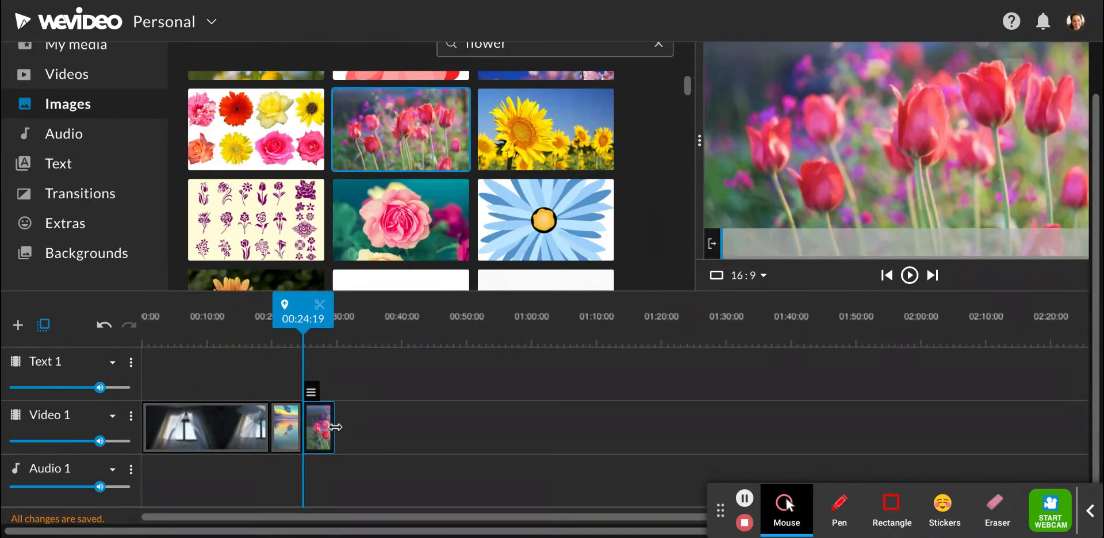
Step: Stretch the tulip image on Video 1 to a longer duration and shorten it to end at 00:31:13
left_click_drag(335, 426, 461, 430)
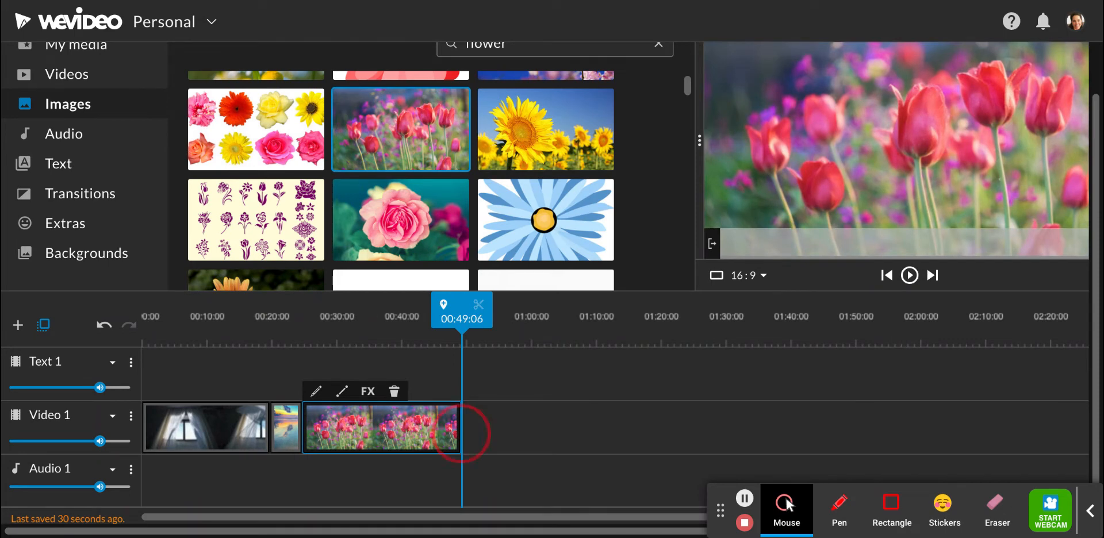
left_click_drag(460, 431, 346, 441)
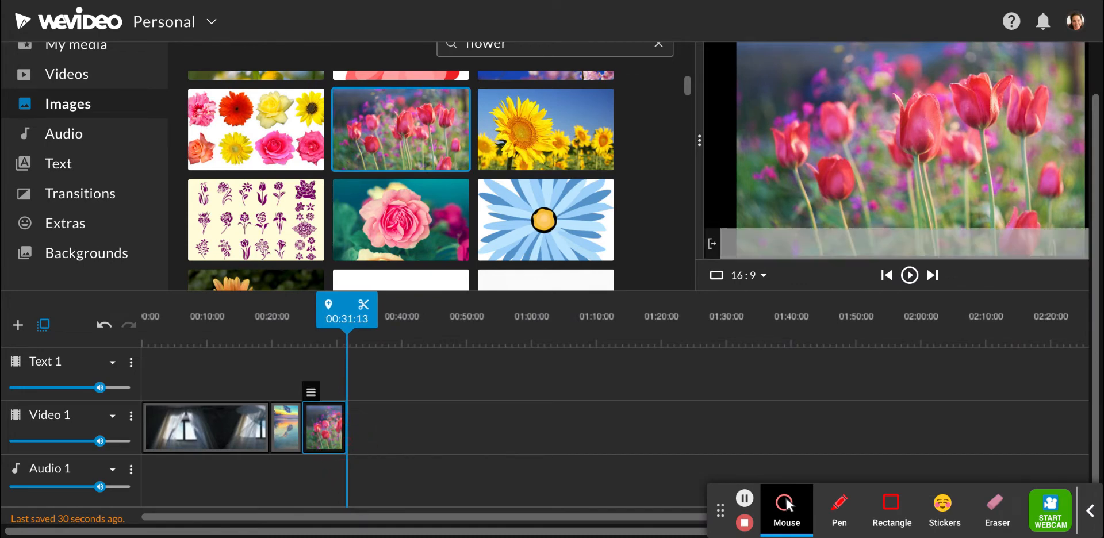
Step: Zoom in on the timeline and scrub from the end of the sea image to 00:26:15 in the tulip image
left_click_drag(346, 305, 302, 309)
left_click(672, 500)
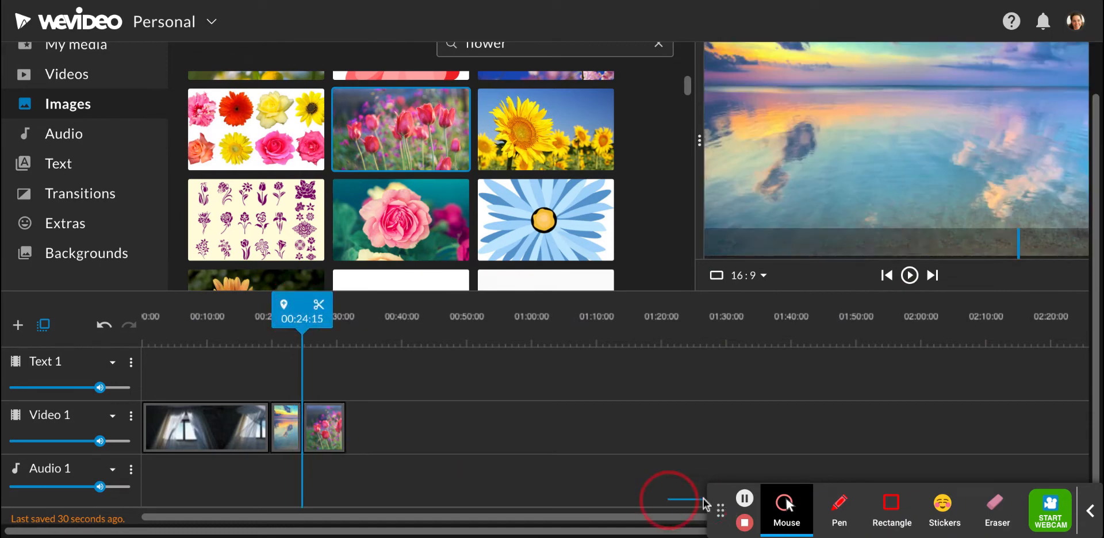
left_click_drag(721, 511, 312, 509)
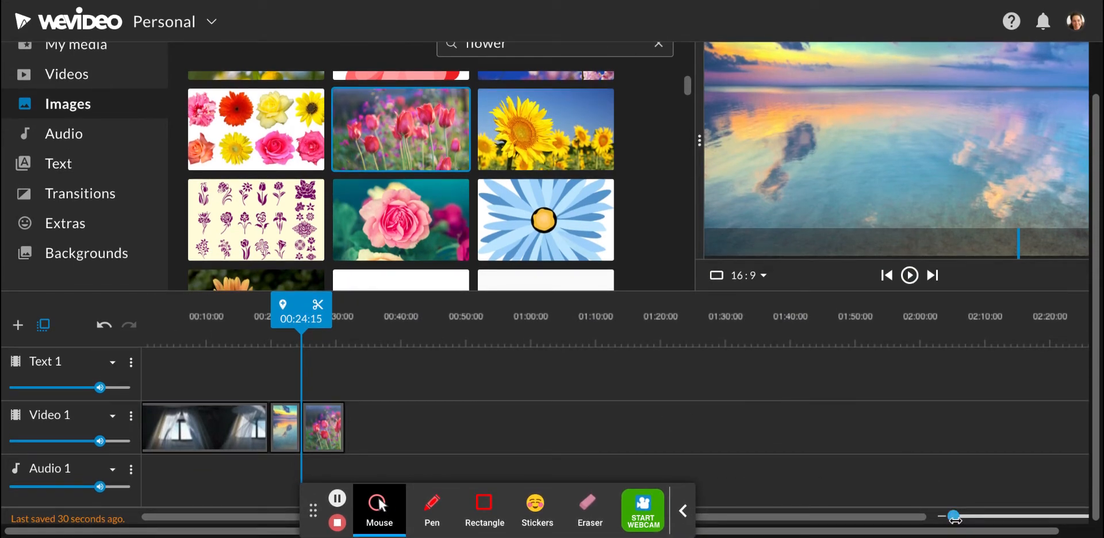
left_click_drag(954, 518, 958, 516)
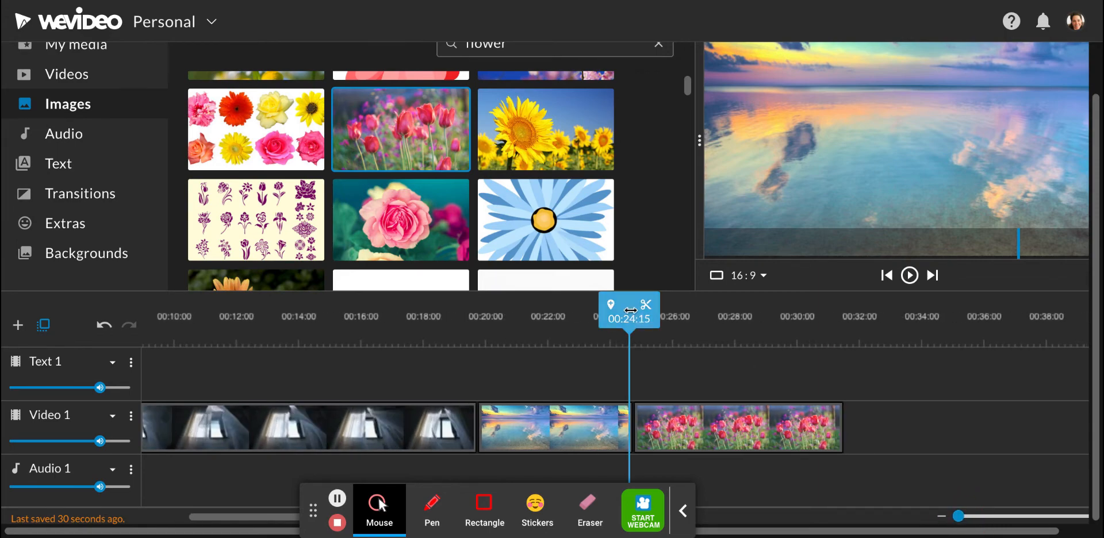
left_click_drag(629, 308, 692, 310)
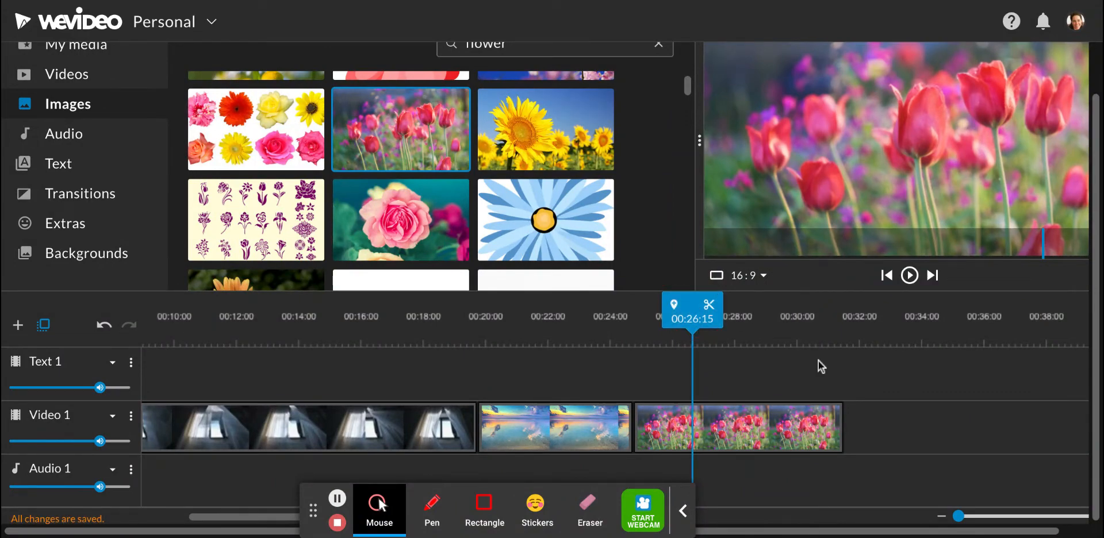
scroll(821, 362, "left", 5)
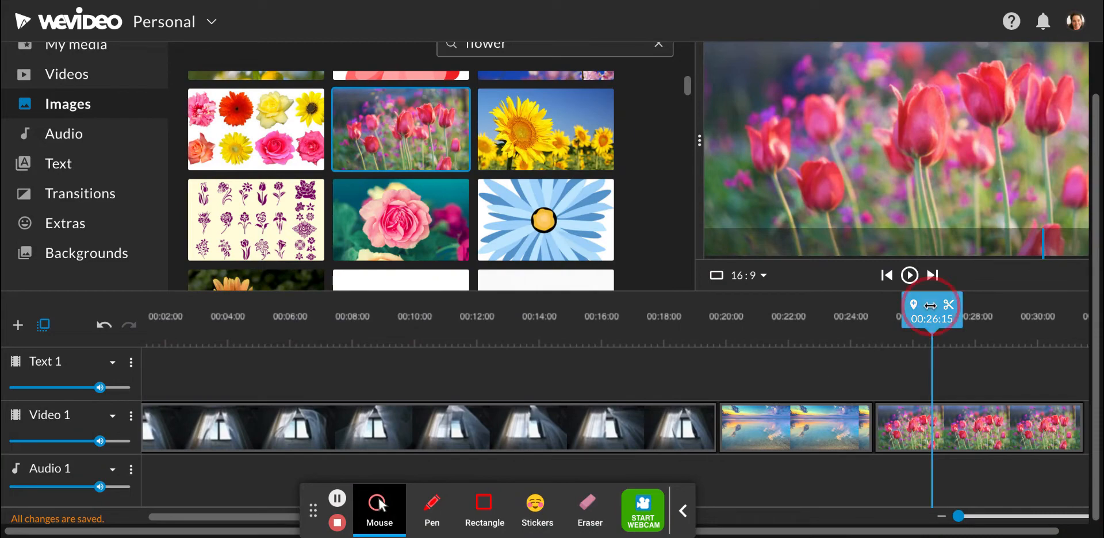
Step: Play the timeline from the start, skip ahead to view the cuts to the sea and tulip images, and return to 00:00:00
left_click_drag(929, 311, 98, 296)
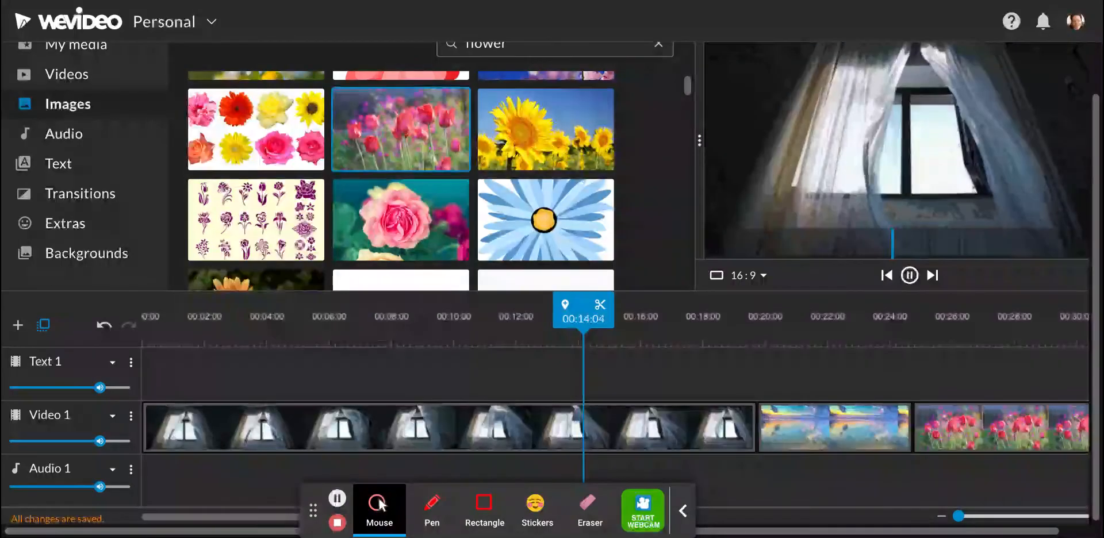
key("space")
left_click_drag(577, 310, 705, 308)
key("space")
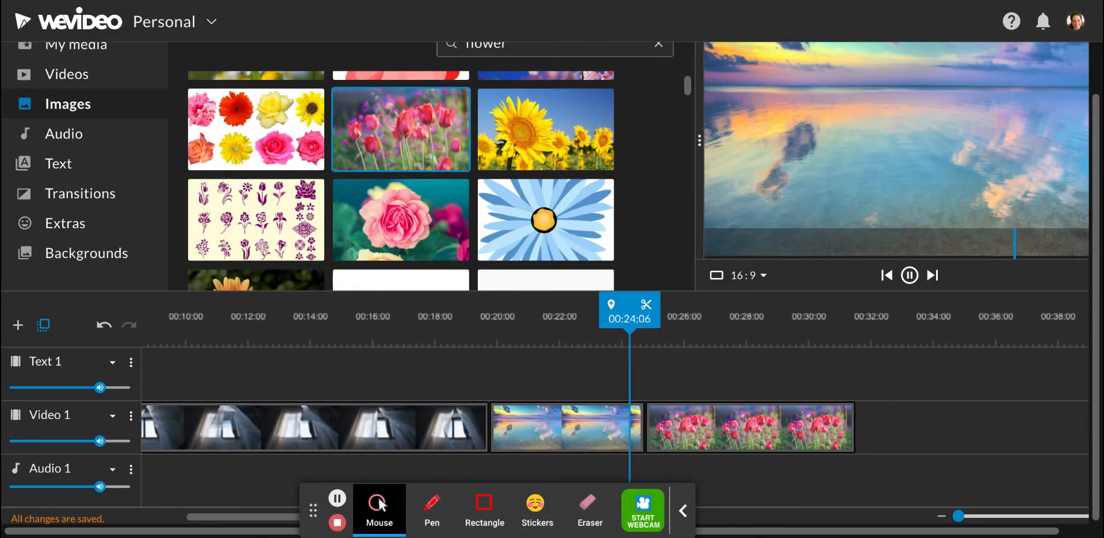
key("space")
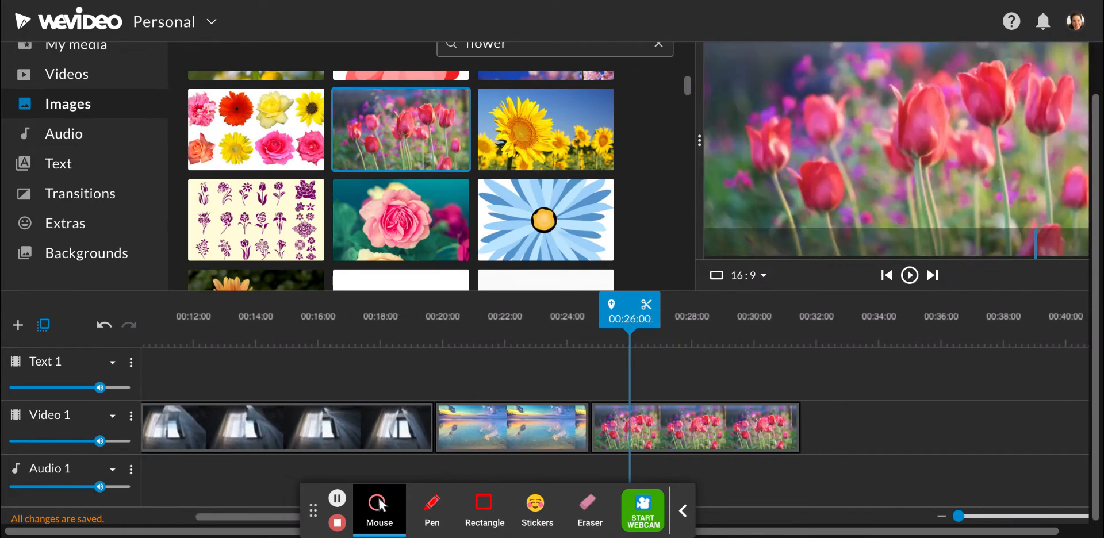
left_click(629, 304)
left_click_drag(629, 304, 91, 326)
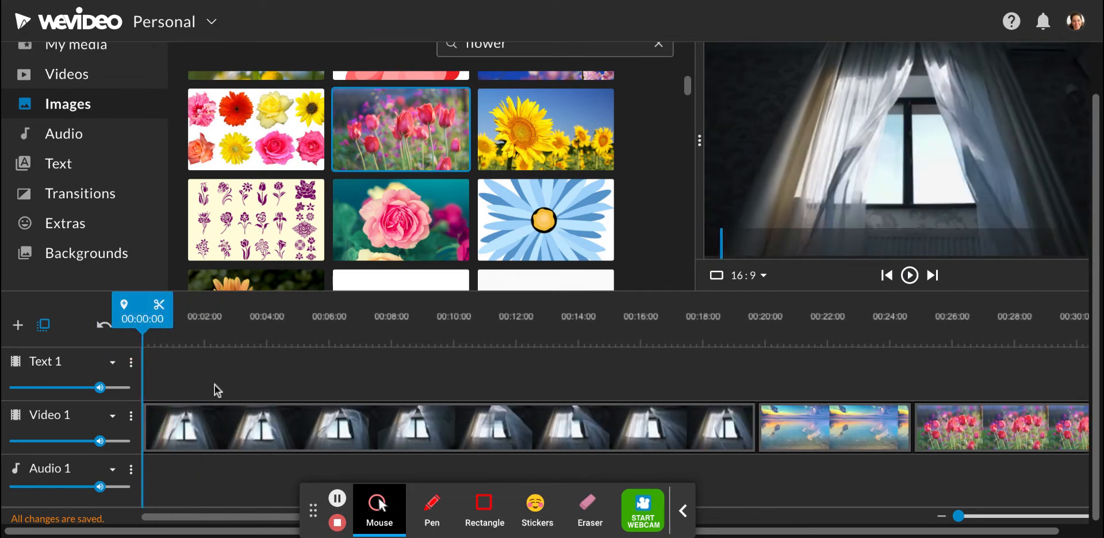
Step: Shorten the window clip on Video 1 from its end to 00:14:18
left_click(747, 438)
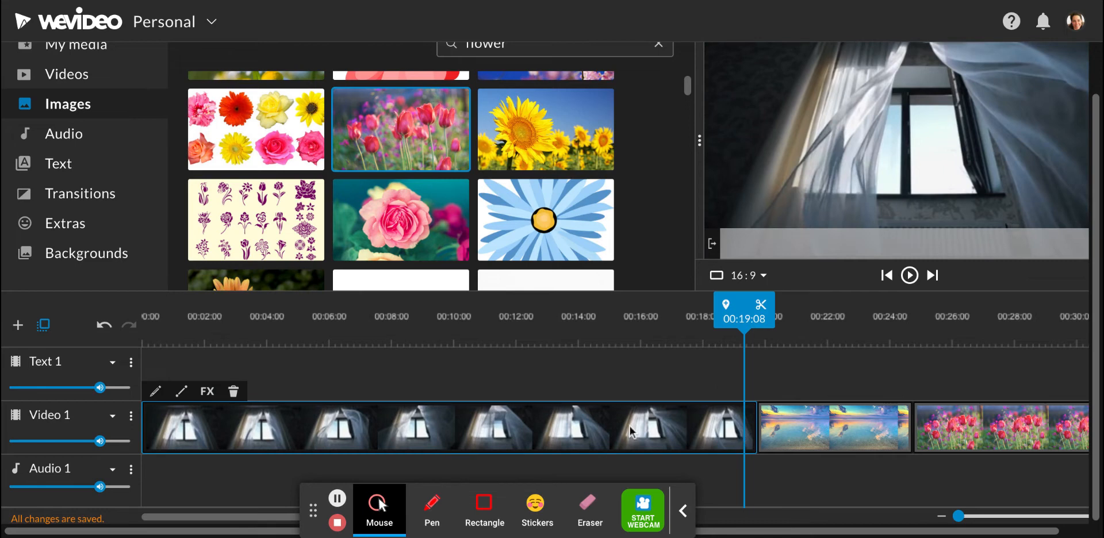
left_click(754, 433)
left_click_drag(753, 433, 599, 374)
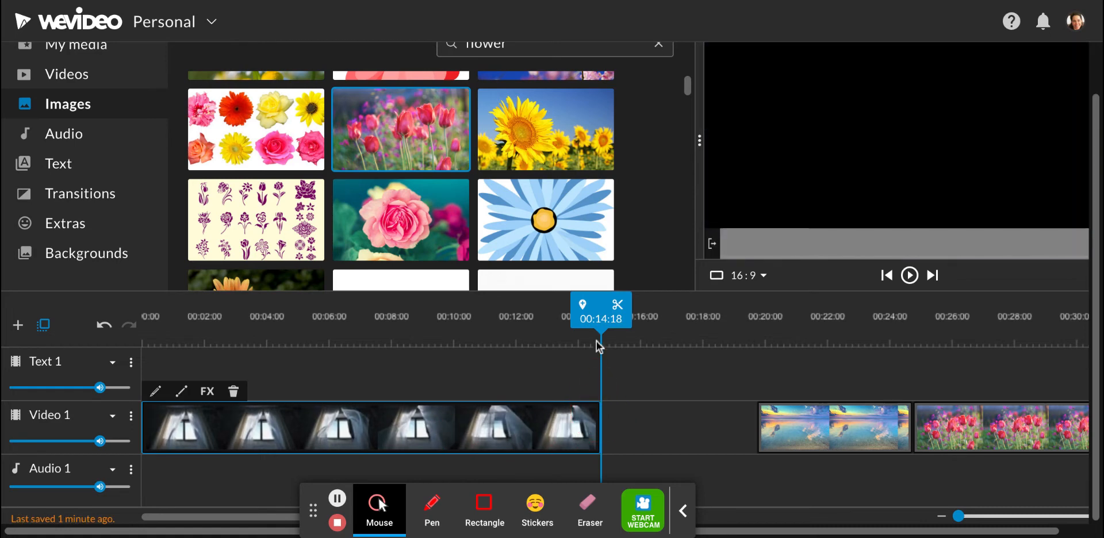
Step: Split the window clip on Video 1 at 00:04:15 and delete the part after the cut
mouse_move(601, 313)
left_mouse_down()
mouse_move(389, 315)
mouse_move(365, 330)
left_mouse_up()
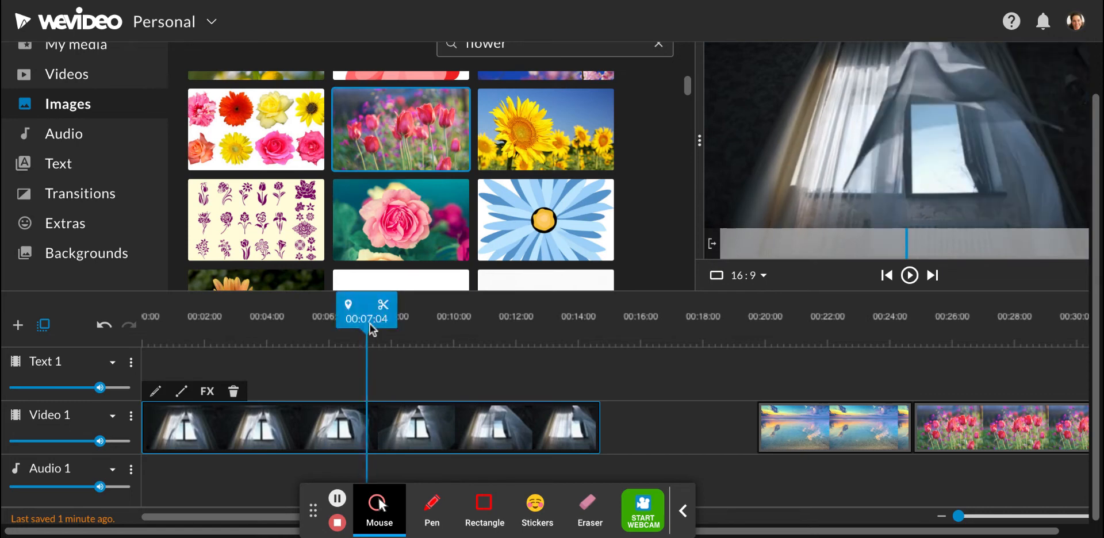
left_click(368, 304)
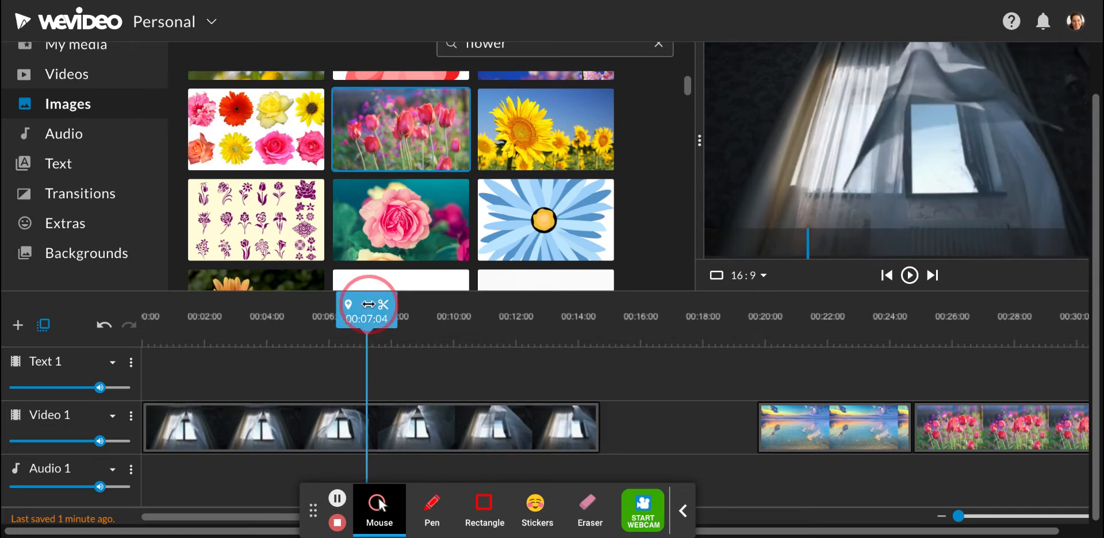
left_click_drag(367, 304, 287, 309)
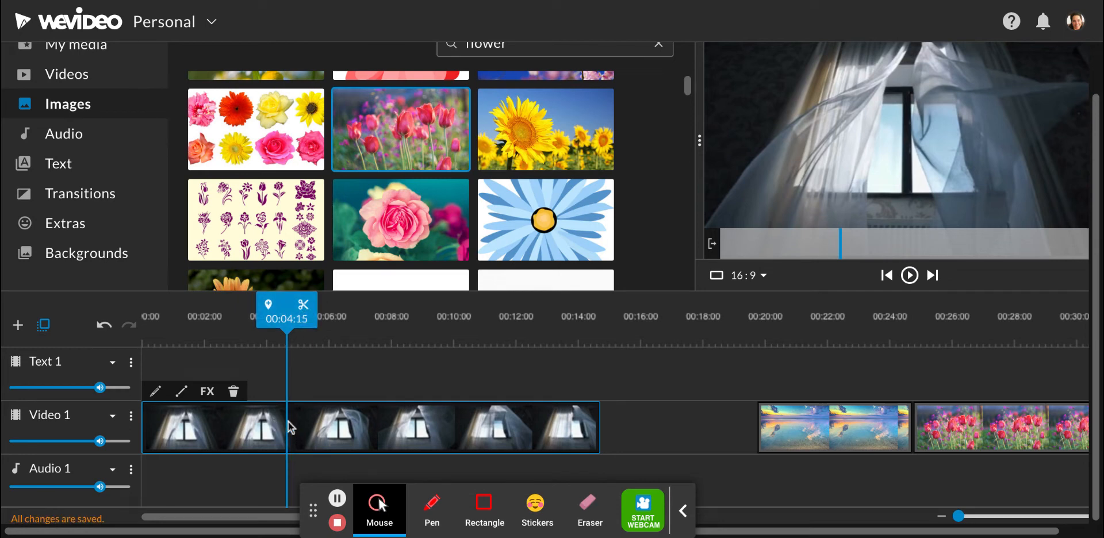
left_click(304, 308)
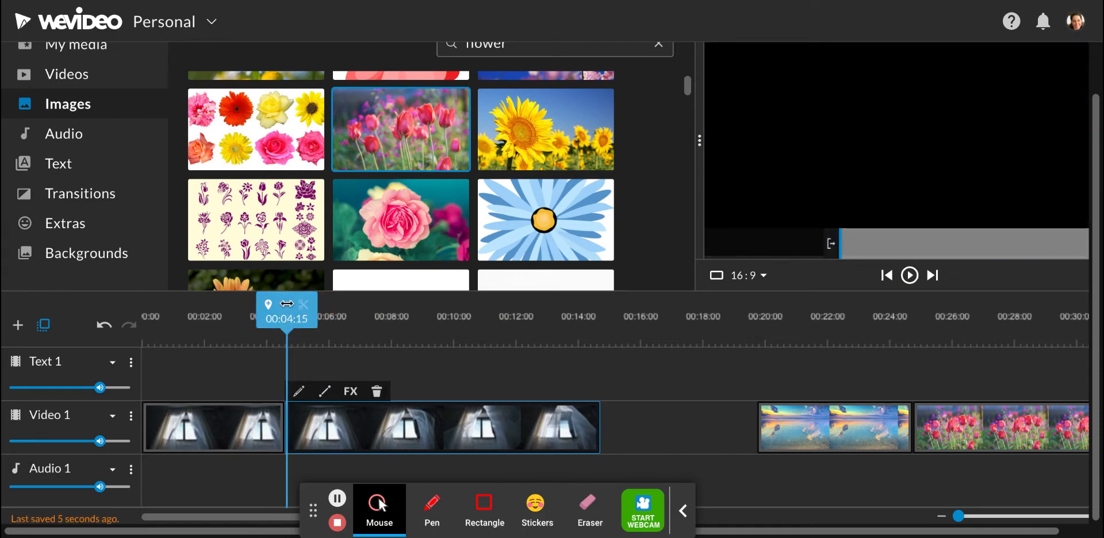
left_click_drag(286, 304, 252, 305)
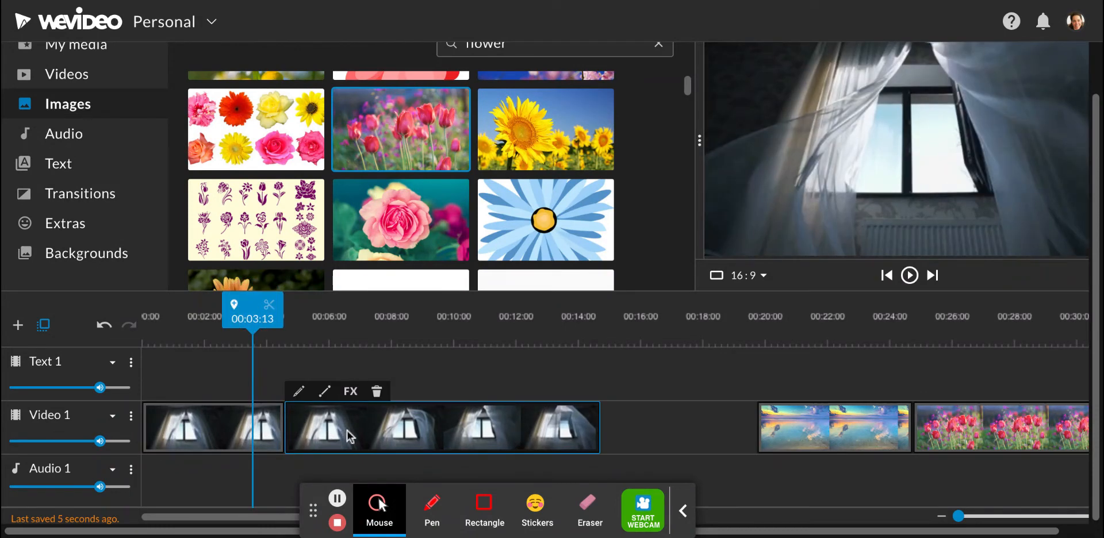
key("Delete")
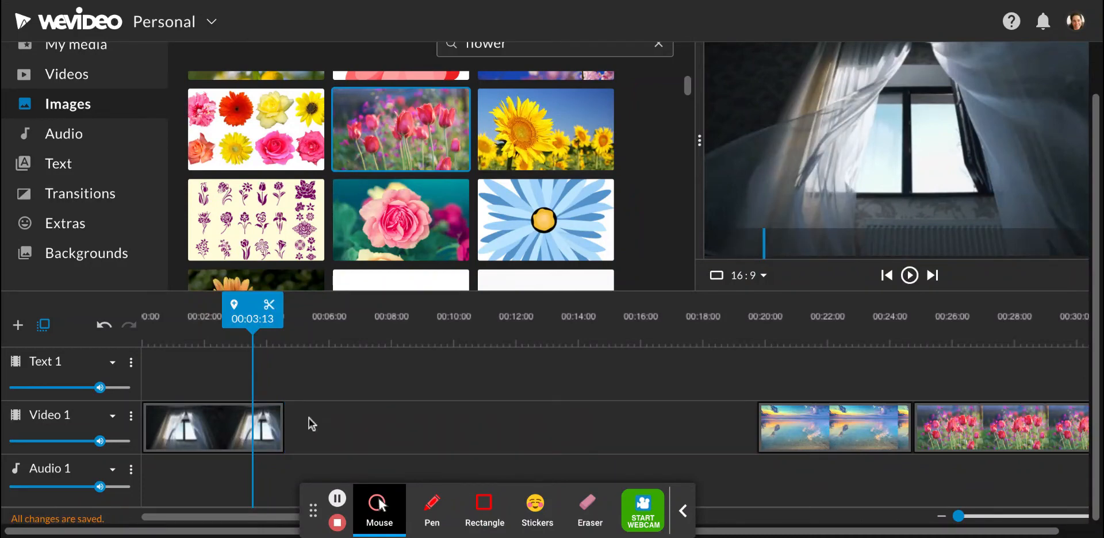
left_click_drag(253, 305, 111, 305)
key("space")
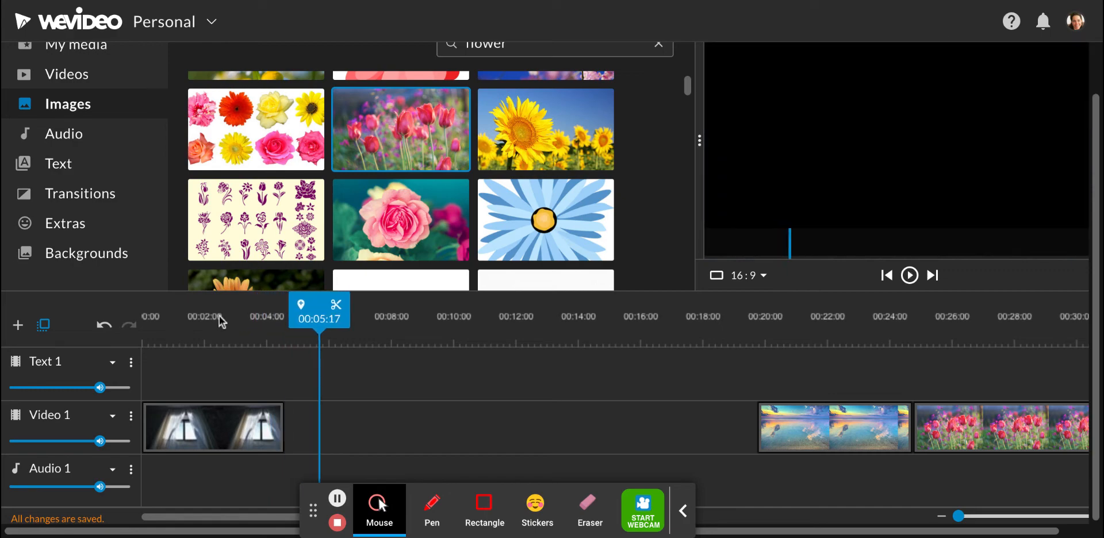
Step: Adjust the end of the window clip on Video 1 to just before 00:08:00 on the ruler
left_click(279, 432)
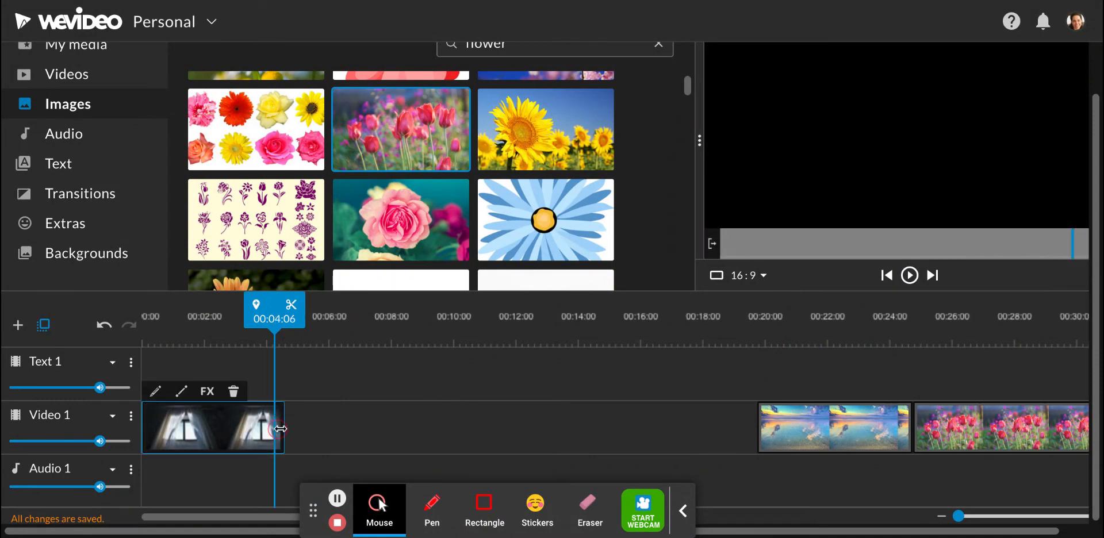
left_click_drag(282, 428, 383, 428)
mouse_move(385, 313)
left_mouse_down()
mouse_move(527, 316)
mouse_move(557, 320)
mouse_move(562, 334)
mouse_move(640, 338)
left_mouse_up()
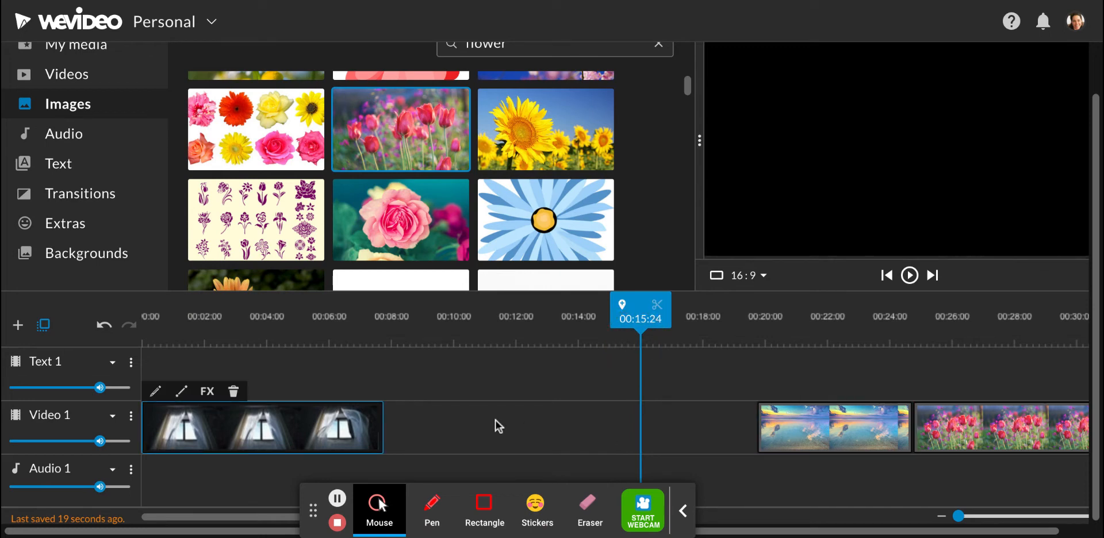
Step: Trim the sea image's start to 00:20:02 and move the sea and tulip images directly behind the window clip
left_click(757, 427)
mouse_move(760, 427)
left_mouse_down()
mouse_move(495, 429)
mouse_move(770, 430)
left_mouse_up()
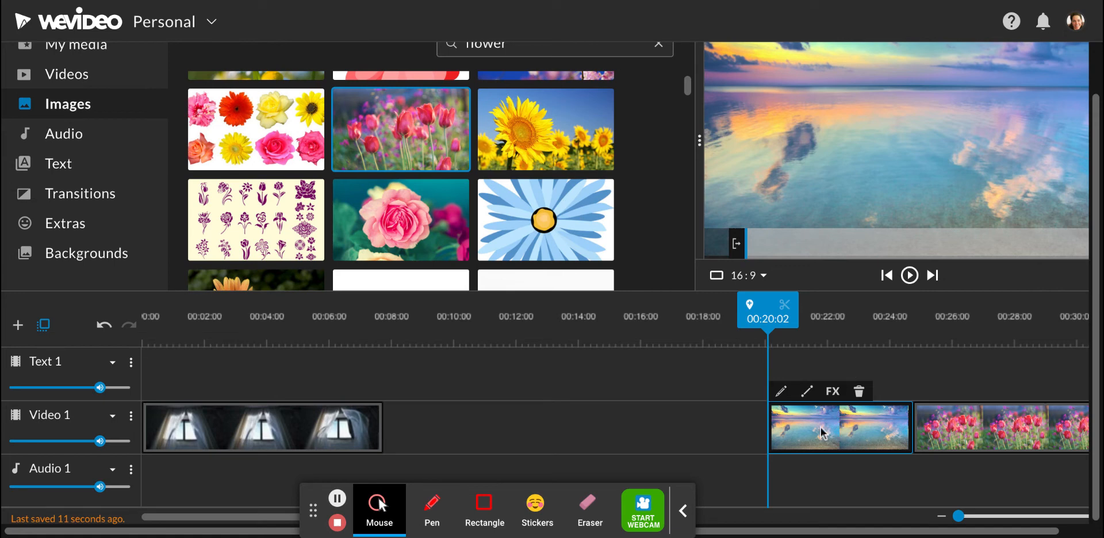
left_click_drag(823, 434, 426, 419)
left_click_drag(966, 424, 587, 424)
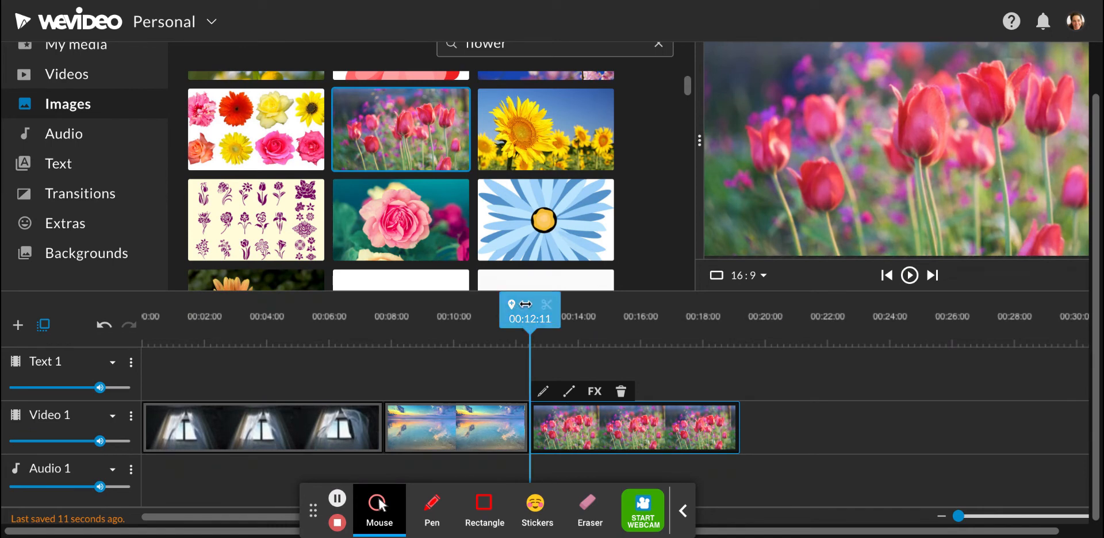
Step: Cut off the end of the tulip image on Video 1 at 00:15:24
left_click_drag(527, 316, 640, 322)
left_click(640, 432)
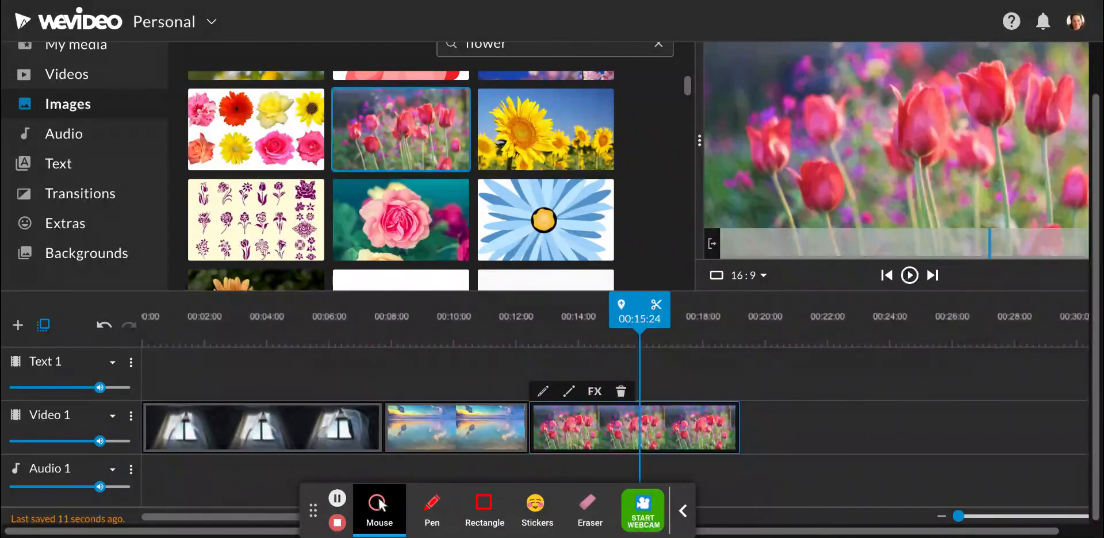
key("d")
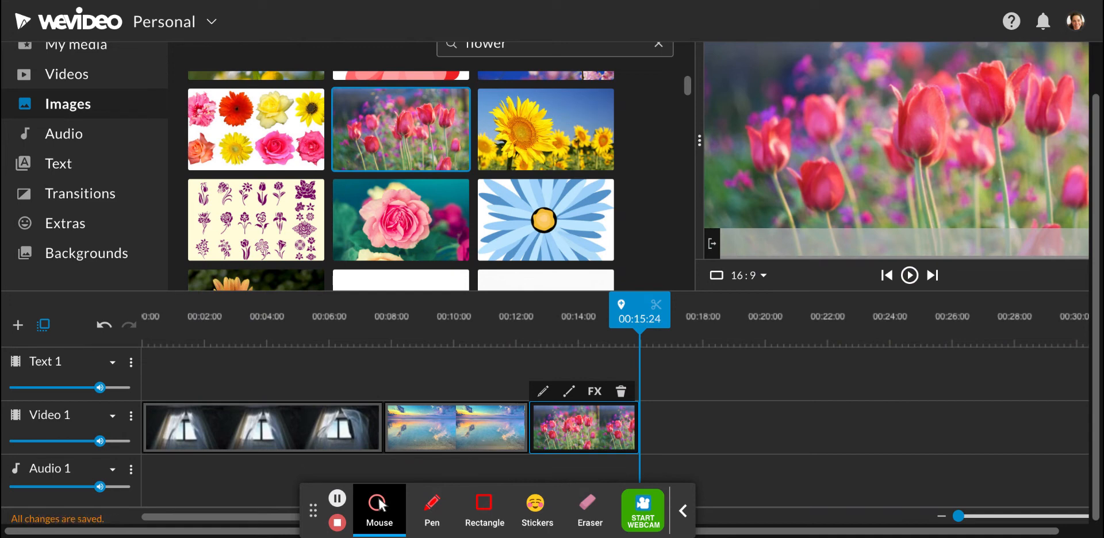
Step: Trim the beginning of the window clip on Video 1 so it starts at 00:02:06
left_click_drag(641, 299, 208, 335)
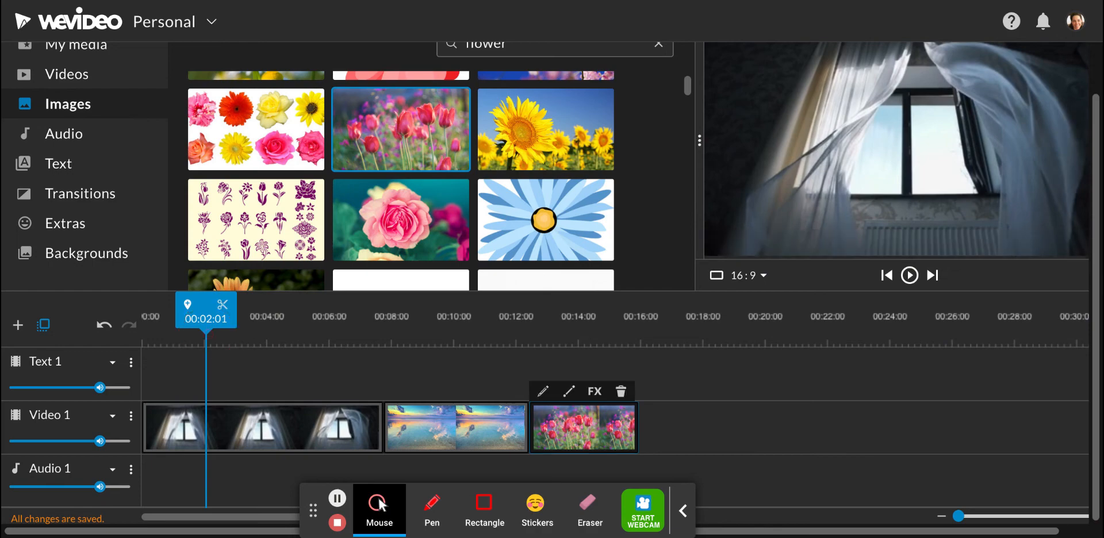
left_click(210, 430)
left_click_drag(209, 305, 213, 305)
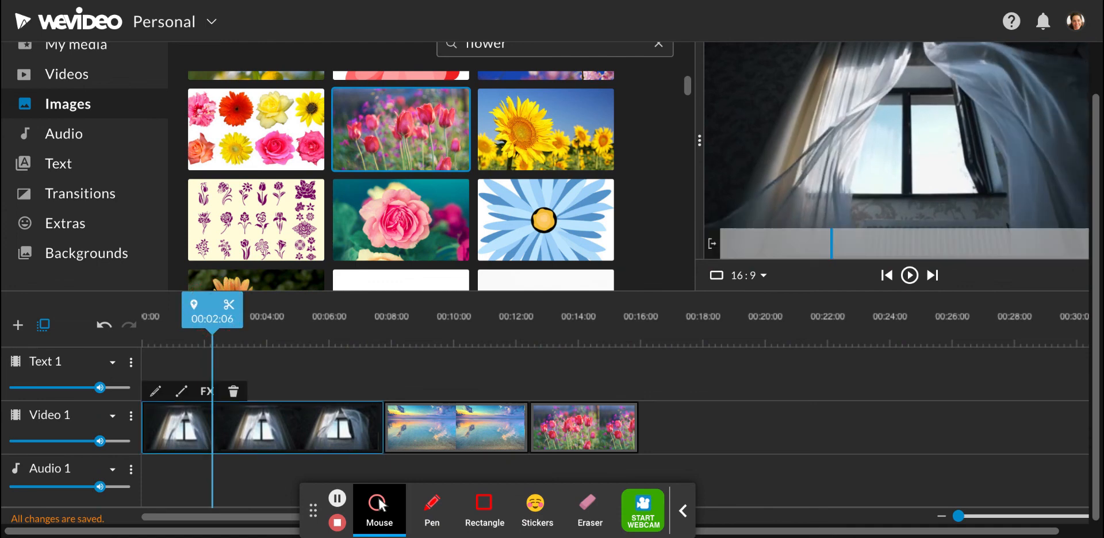
key("i")
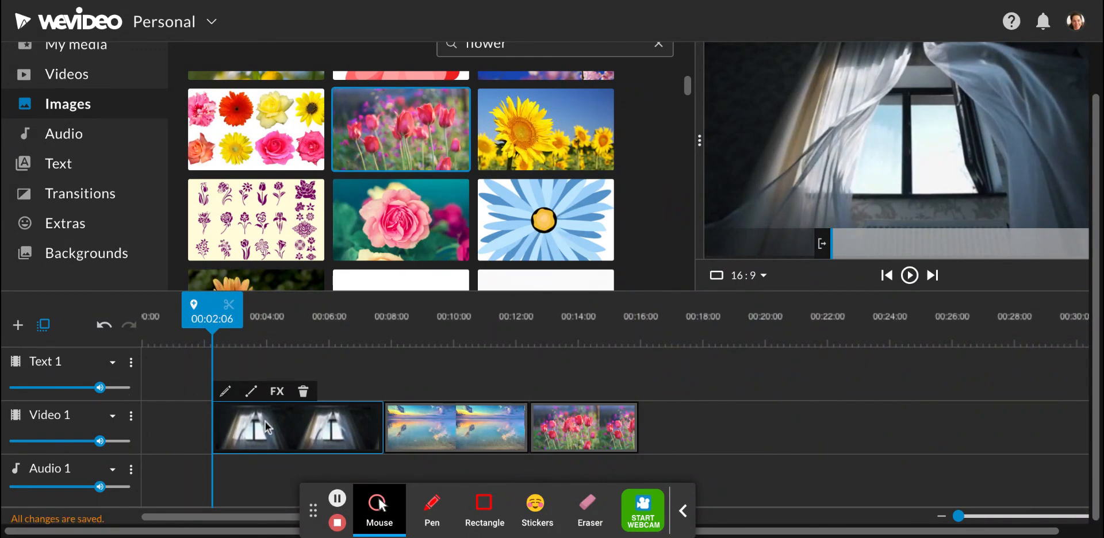
Step: Move the window clip to the start of Video 1 and shift the sea and tulip images together directly behind it
left_click_drag(266, 428, 196, 428)
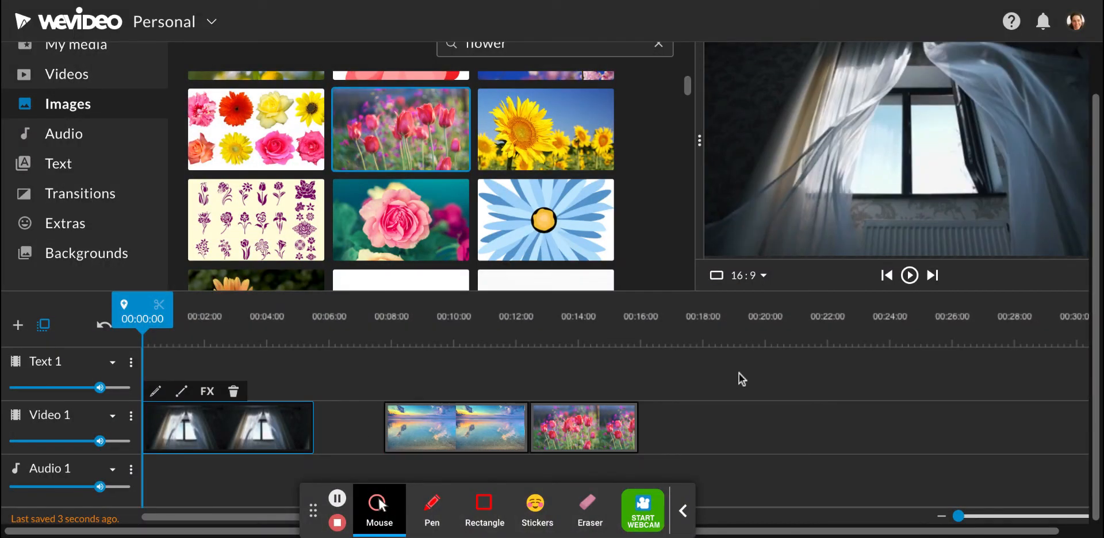
left_click_drag(740, 374, 391, 475)
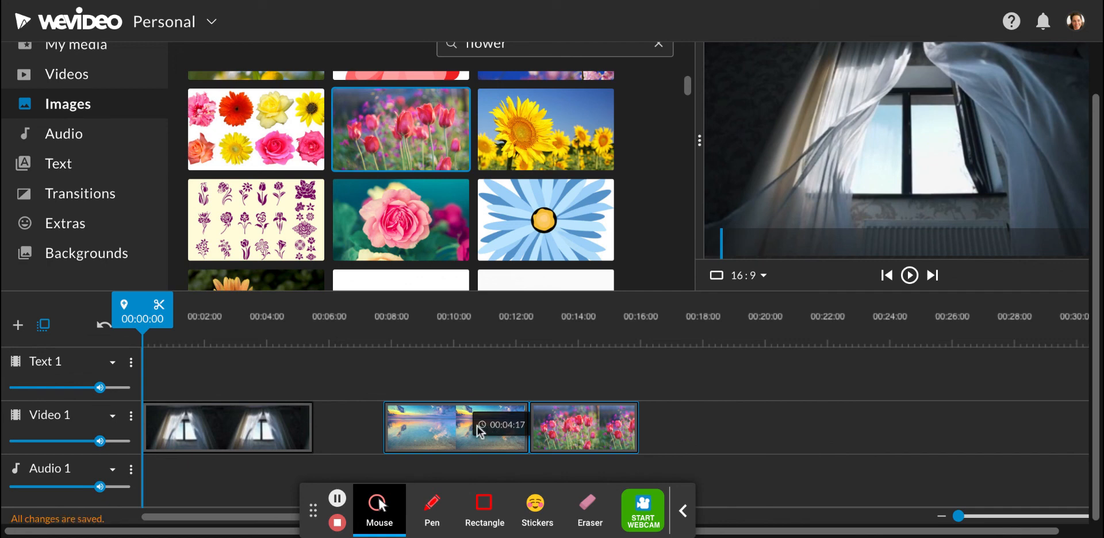
left_click_drag(477, 426, 424, 445)
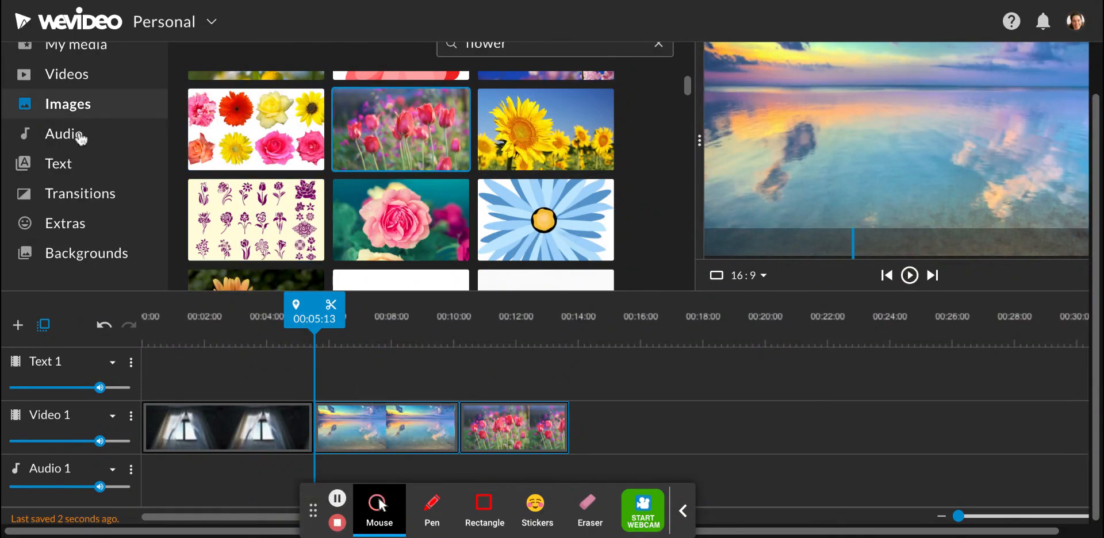
Step: Replace the stock image search term with "sun"
scroll(403, 139, "up", 1)
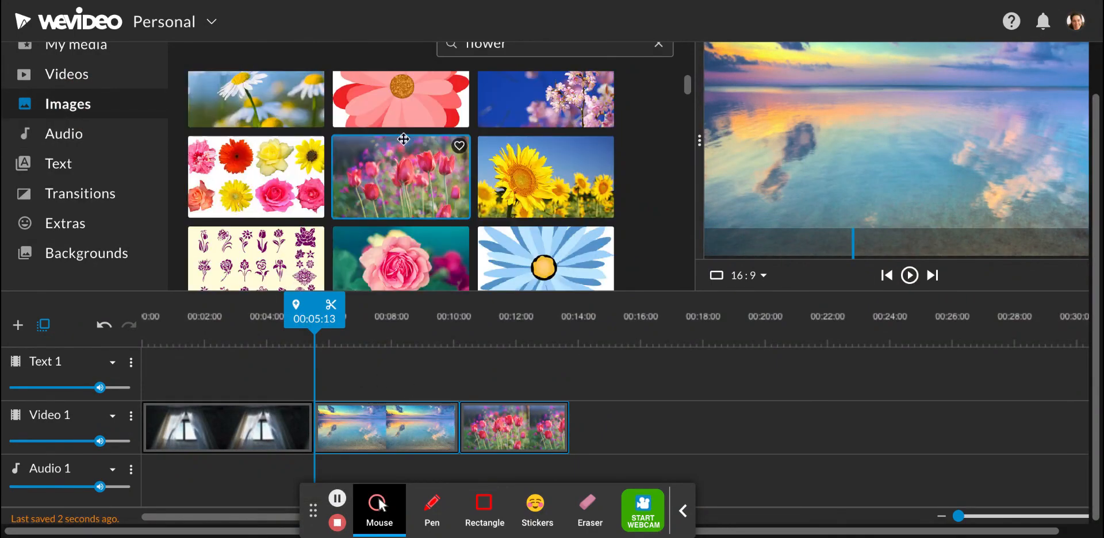
scroll(621, 140, "up", 1)
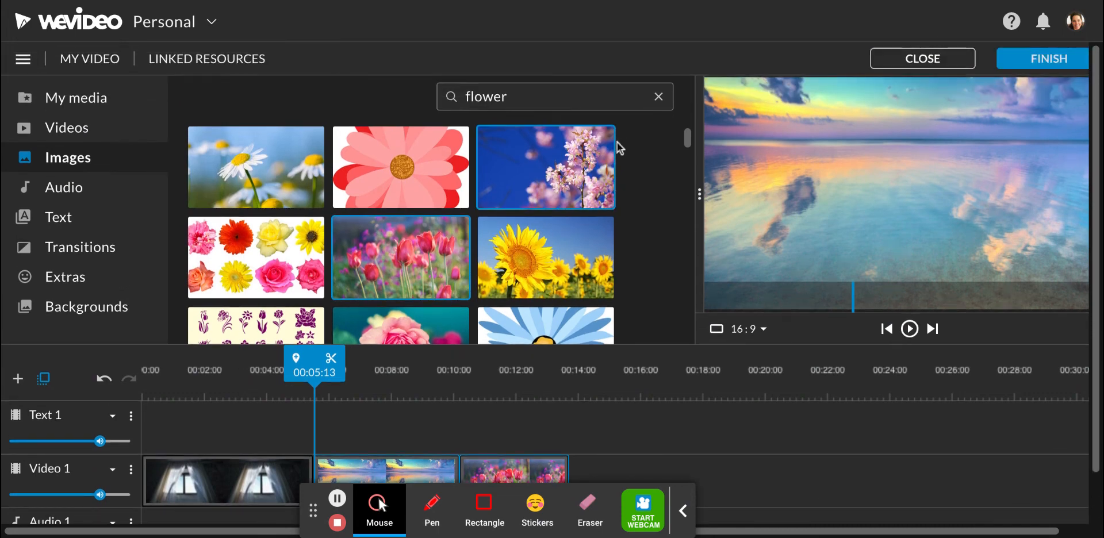
left_click_drag(514, 98, 458, 99)
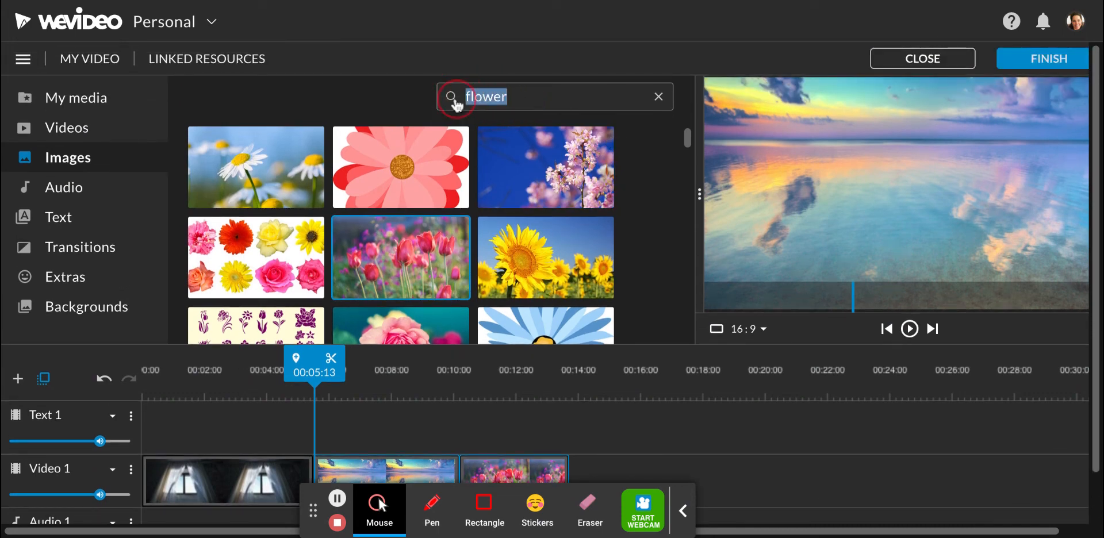
key("BackSpace")
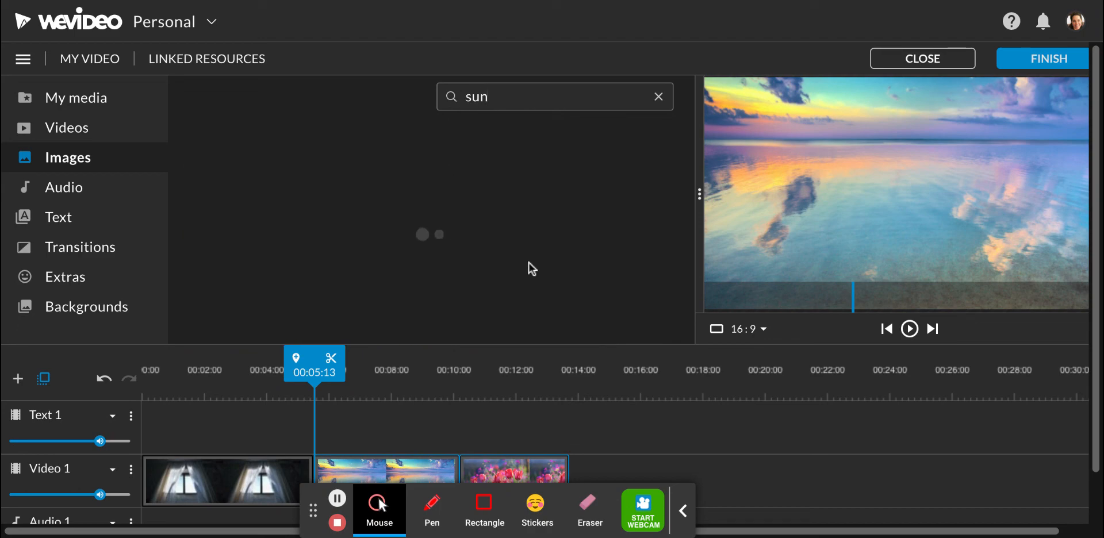
Step: Preview the image of sunlight shining through trees and place it directly after the tulip image on Video 1
left_click(298, 499)
left_click_drag(298, 499, 722, 510)
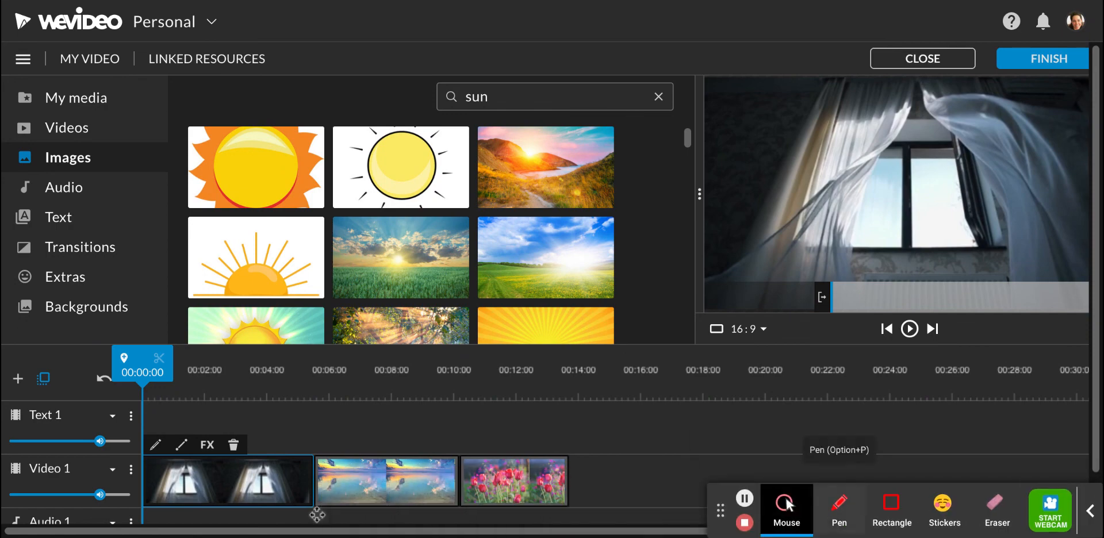
scroll(449, 177, "down", 2)
left_click(449, 177)
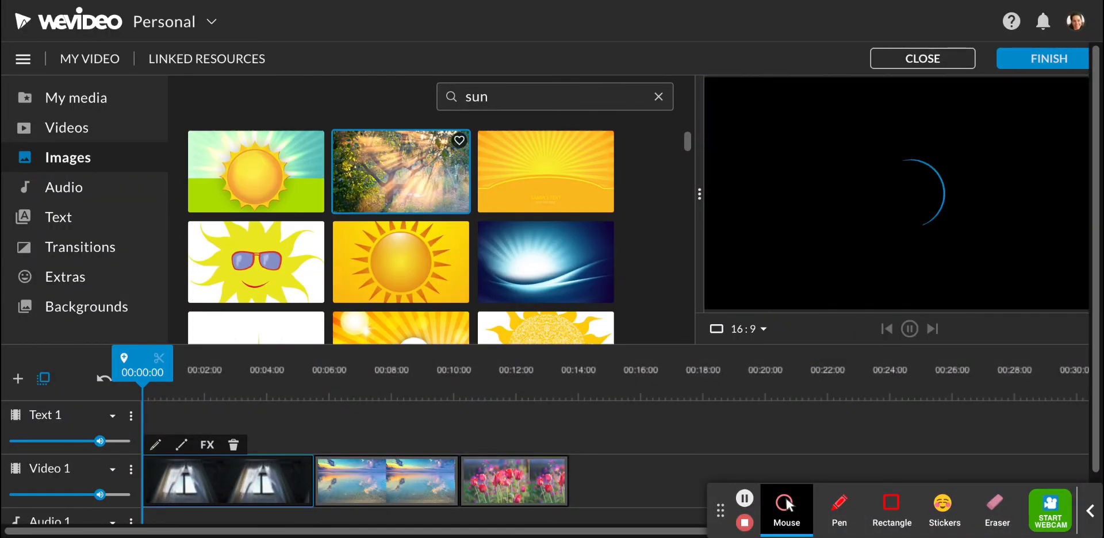
left_click_drag(405, 175, 629, 490)
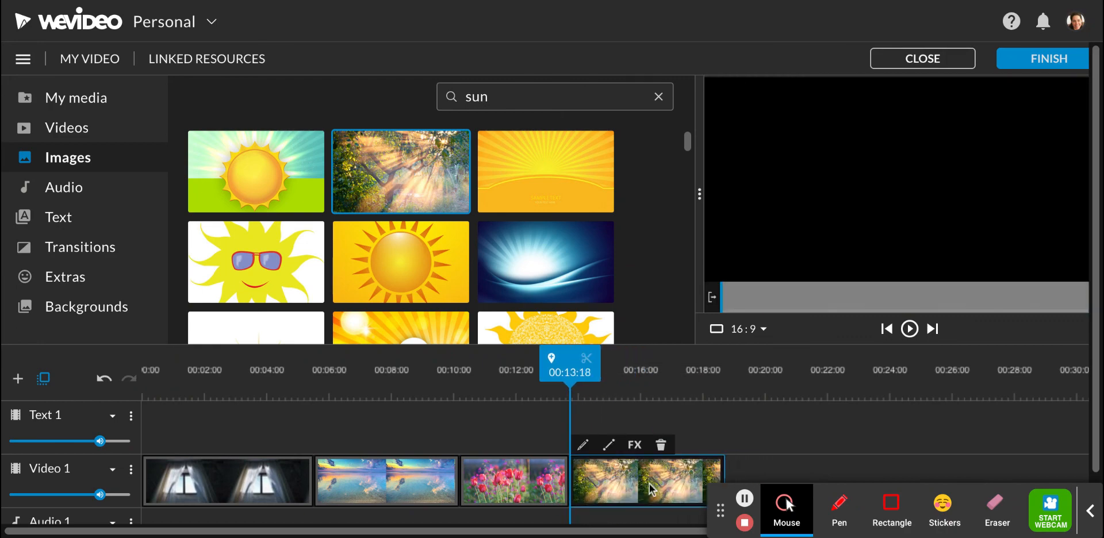